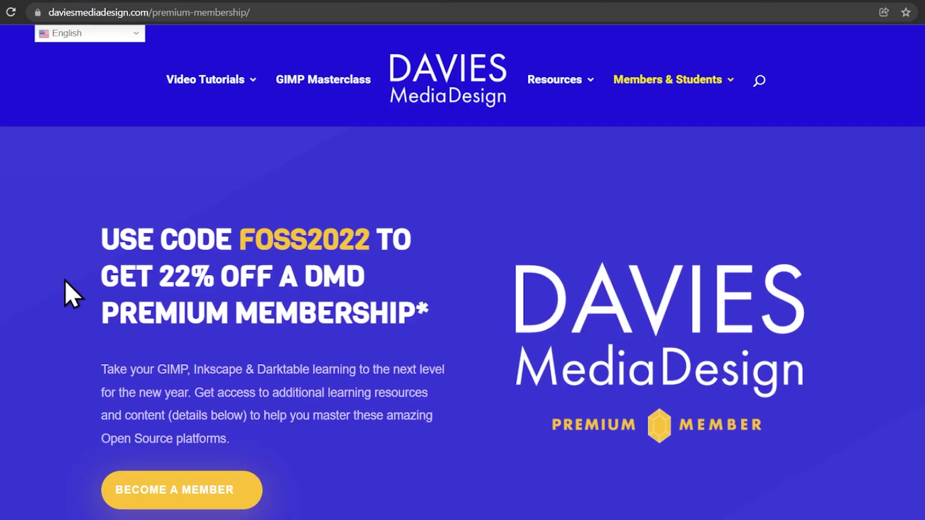
Open the simplify_path_0_11 zip in Downloads and select its simplify_path .py plug-in file
{"action": "middle_click", "coordinate": [66, 289]}
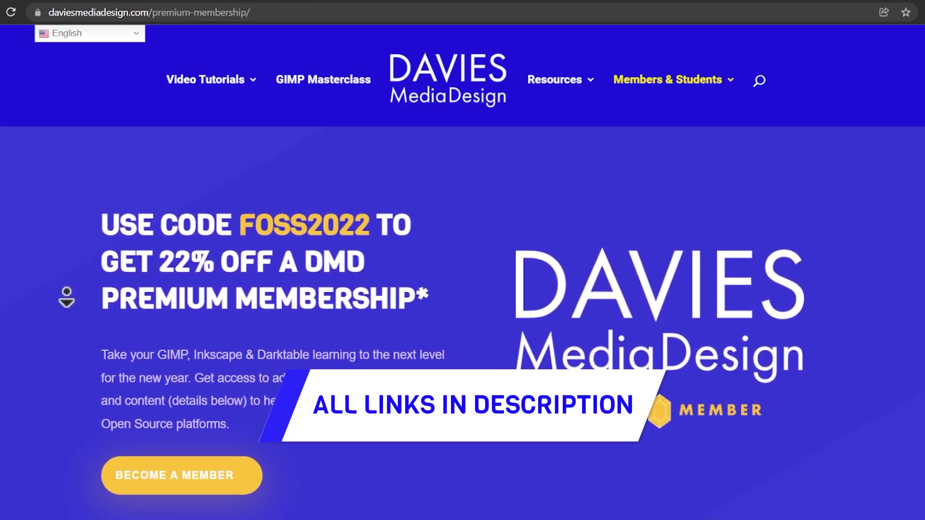
{"action": "middle_click", "coordinate": [68, 294]}
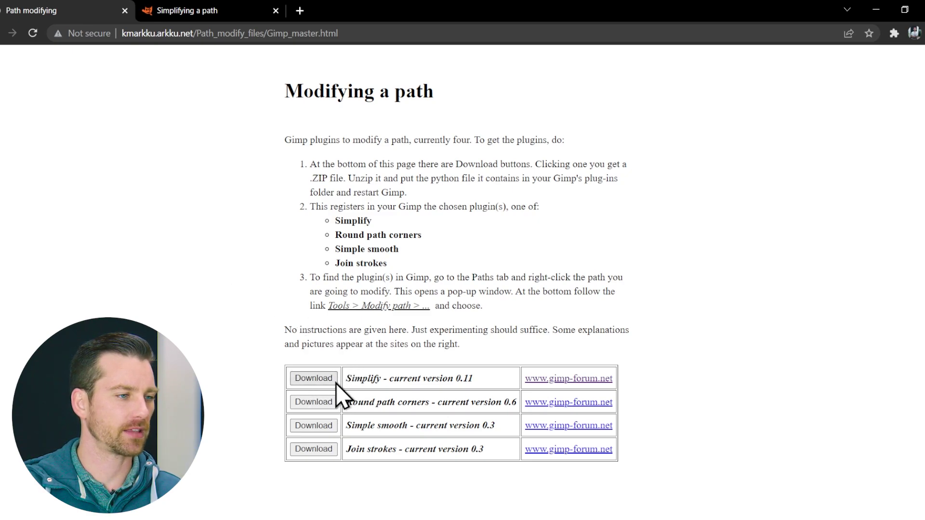
{"action": "left_click", "coordinate": [419, 514]}
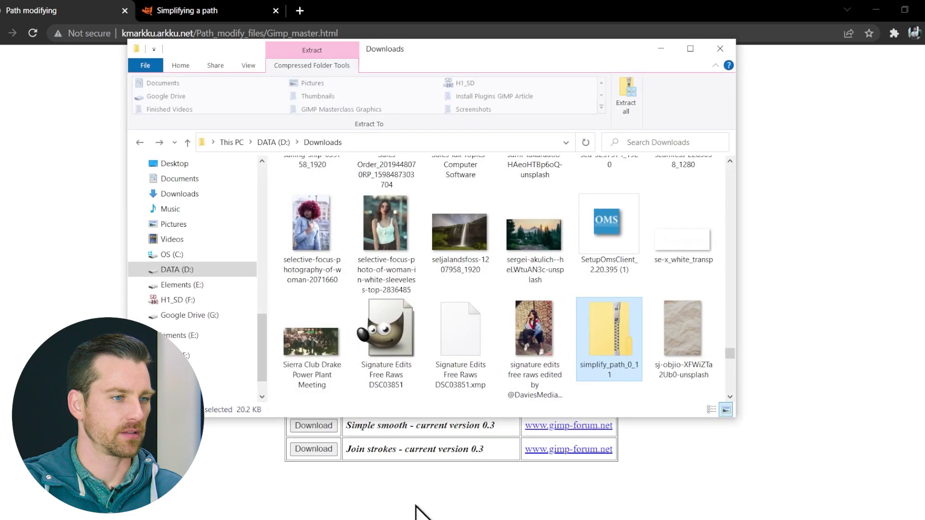
{"action": "right_click", "coordinate": [606, 332]}
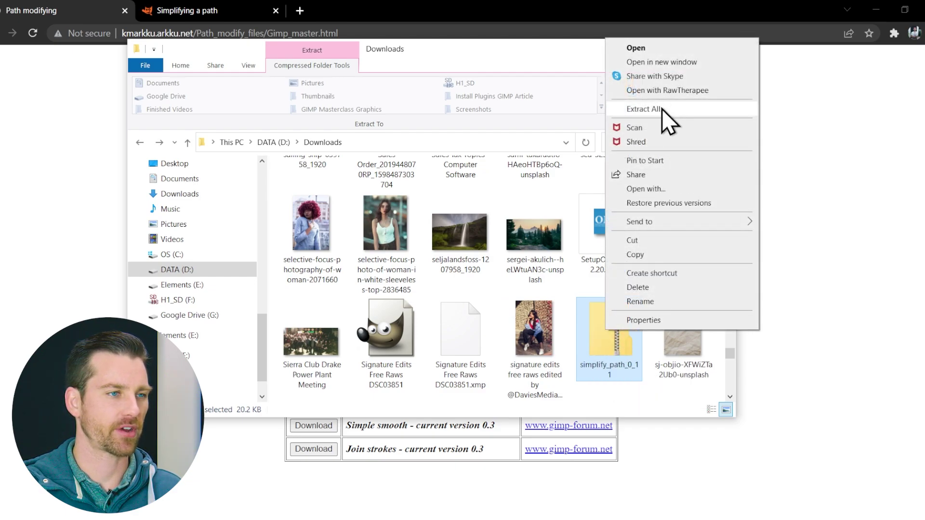
{"action": "left_click", "coordinate": [605, 346]}
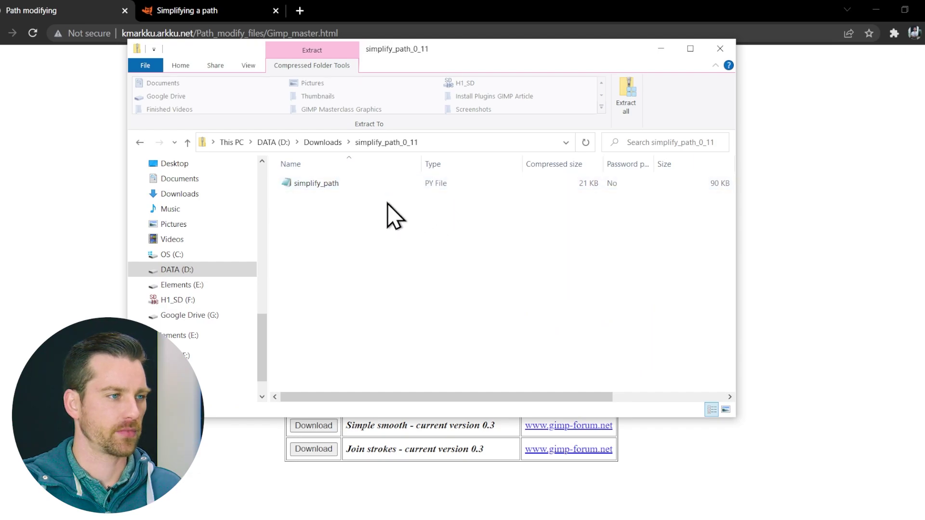
{"action": "left_click", "coordinate": [357, 185]}
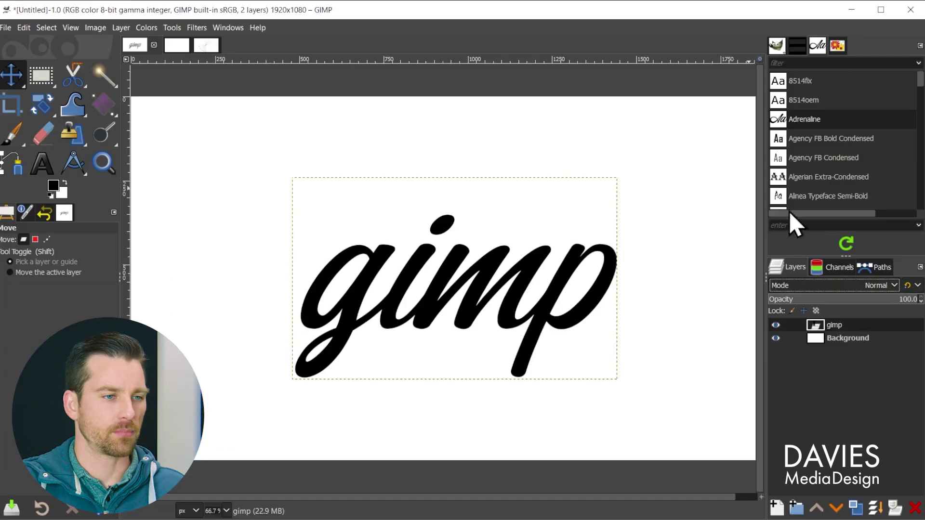
Convert the gimp lettering's alpha outline into a visible path named Selection, leaving nothing selected
{"action": "left_click", "coordinate": [815, 327], "text": "alt"}
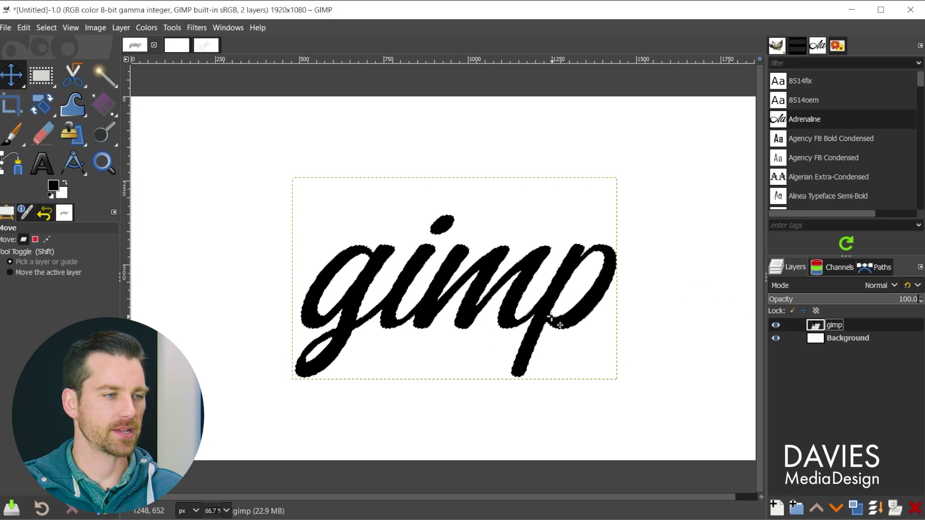
{"action": "left_click", "coordinate": [875, 268]}
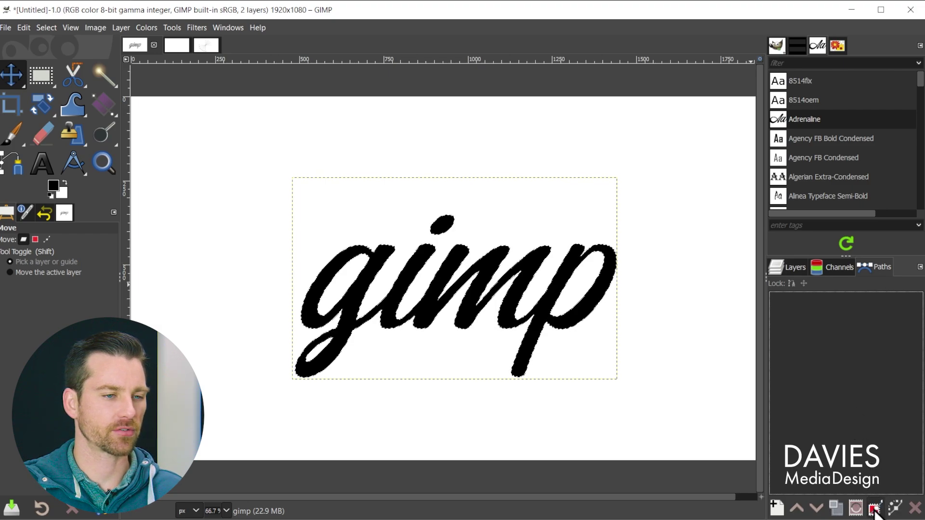
{"action": "left_click", "coordinate": [875, 509]}
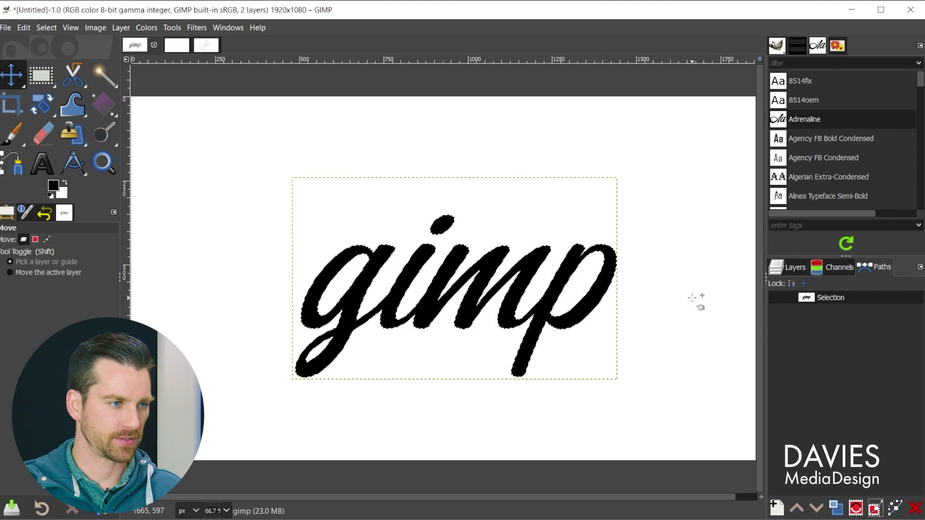
{"action": "key", "text": "ctrl+shift+a"}
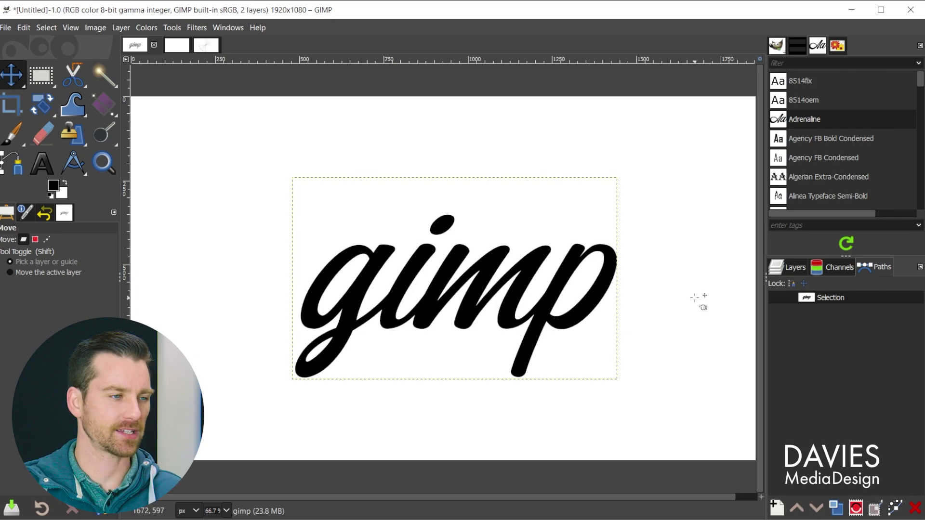
{"action": "left_click", "coordinate": [774, 299]}
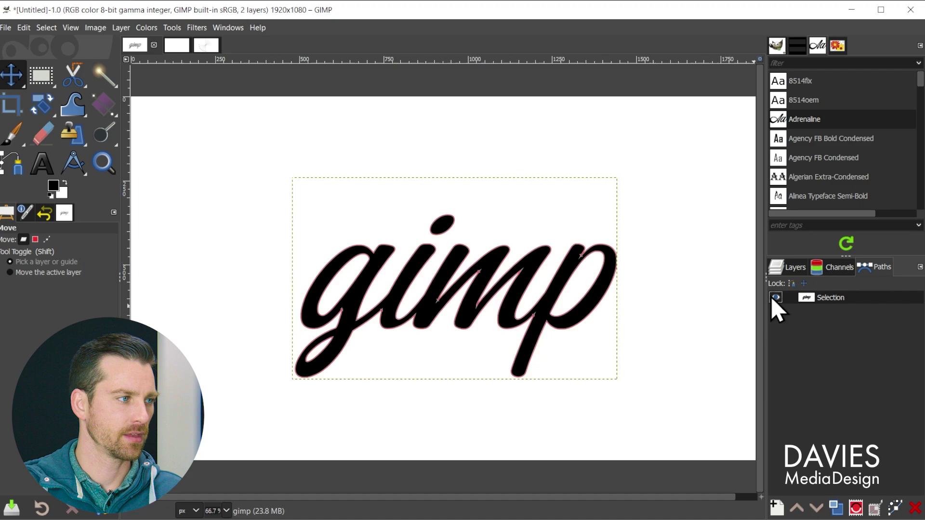
Display the Selection path's anchor points on the gimp lettering, zoomed to 100%
{"action": "left_click", "coordinate": [7, 165]}
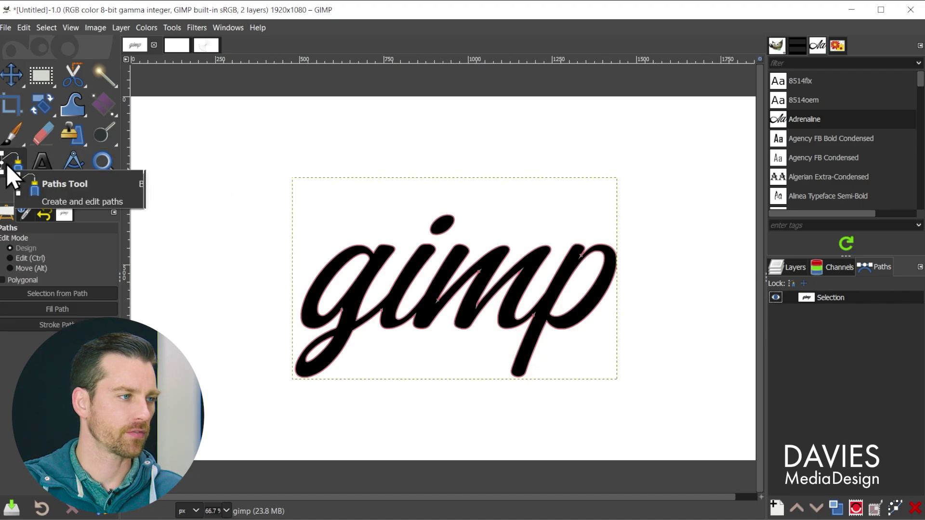
{"action": "left_click", "coordinate": [341, 251]}
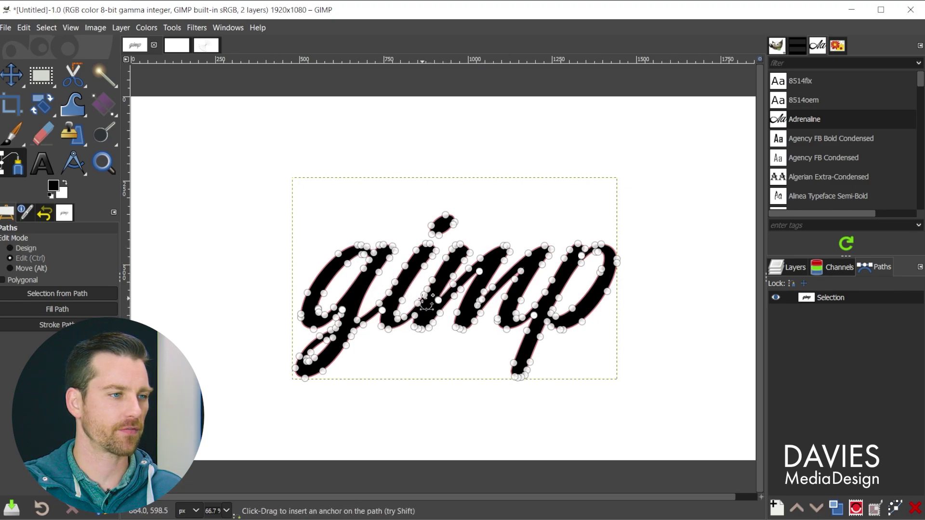
{"action": "scroll", "coordinate": [405, 301], "scroll_direction": "up", "scroll_amount": 1}
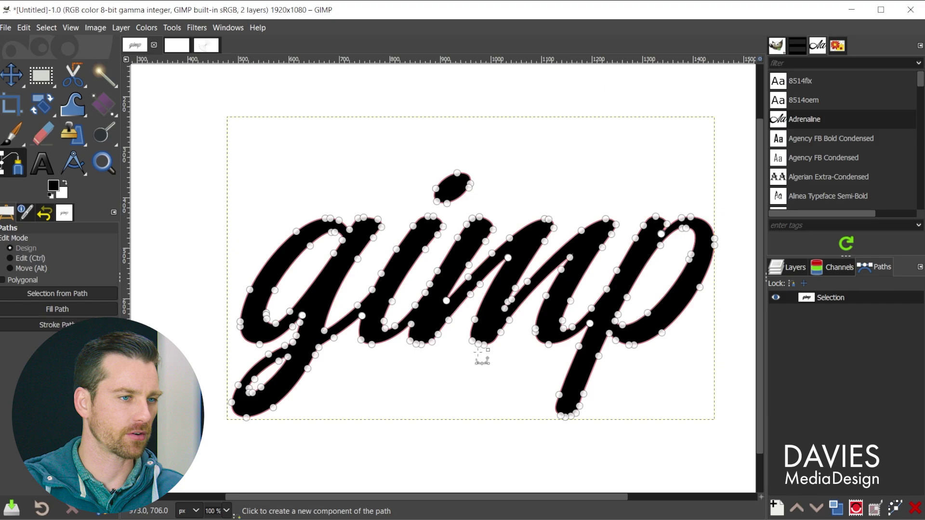
{"action": "left_click_drag", "start_coordinate": [512, 498], "coordinate": [527, 497]}
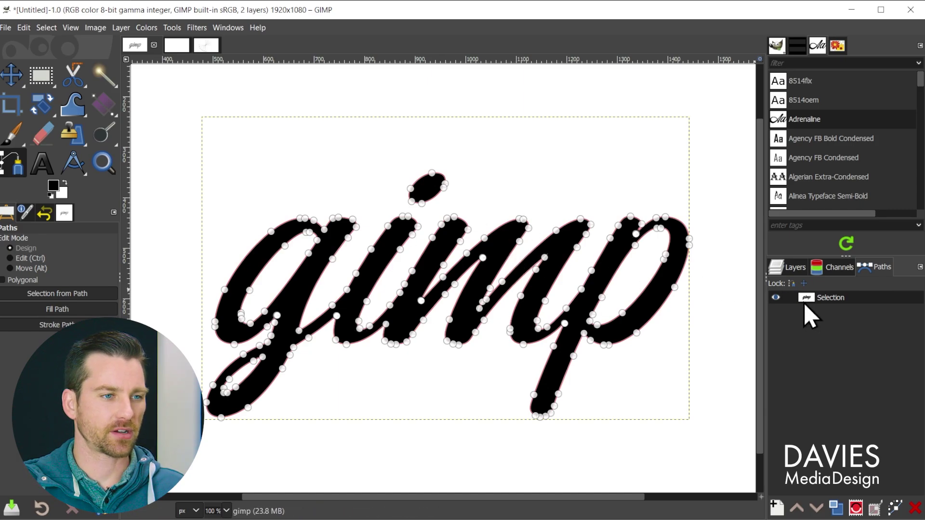
Launch Modify path > Simplify on the Selection path and move its dialog beside the lettering
{"action": "right_click", "coordinate": [805, 303]}
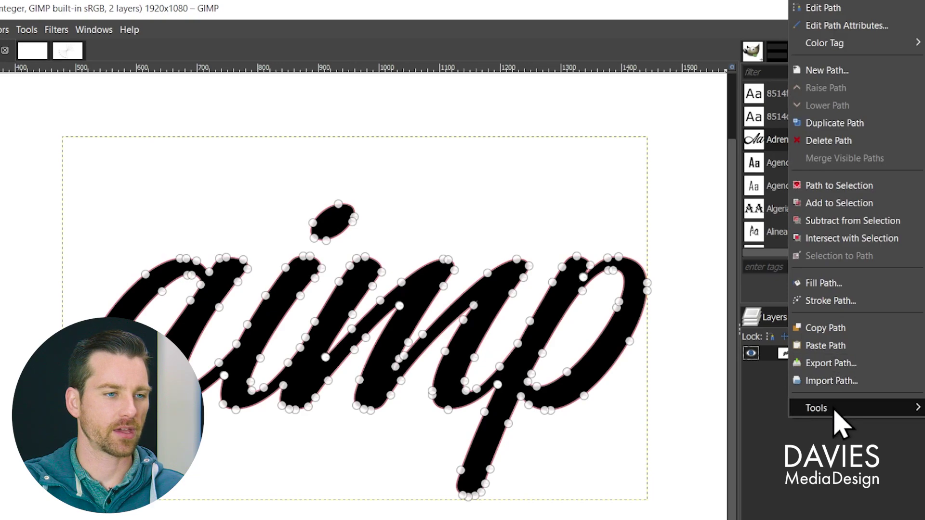
{"action": "mouse_move", "coordinate": [834, 410]}
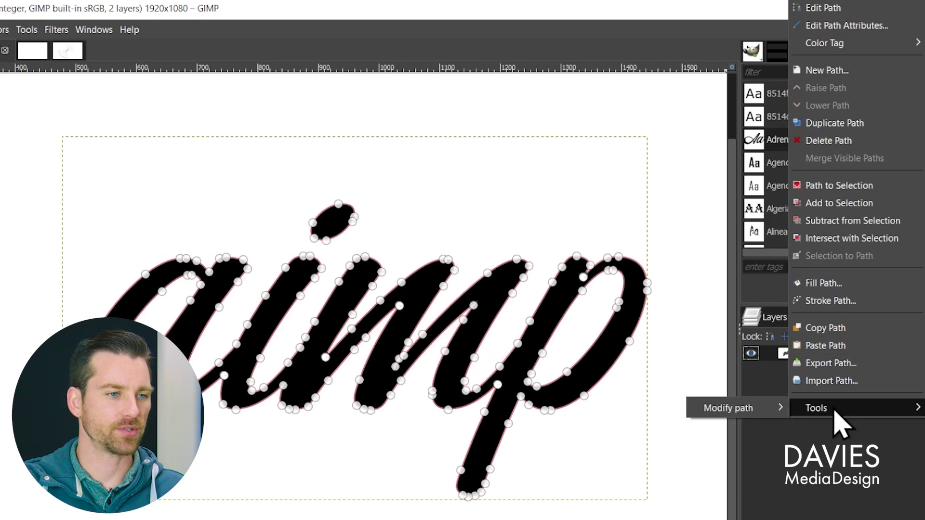
{"action": "mouse_move", "coordinate": [722, 413]}
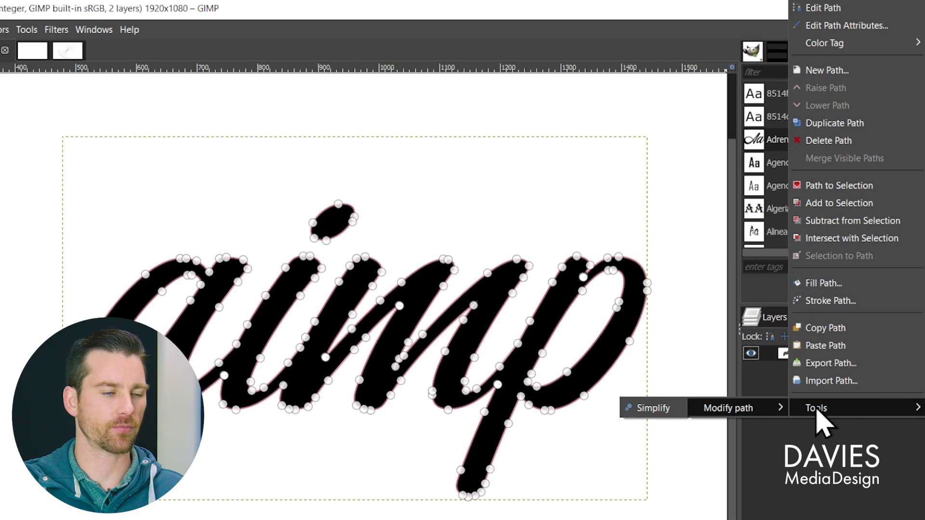
{"action": "left_click", "coordinate": [648, 410]}
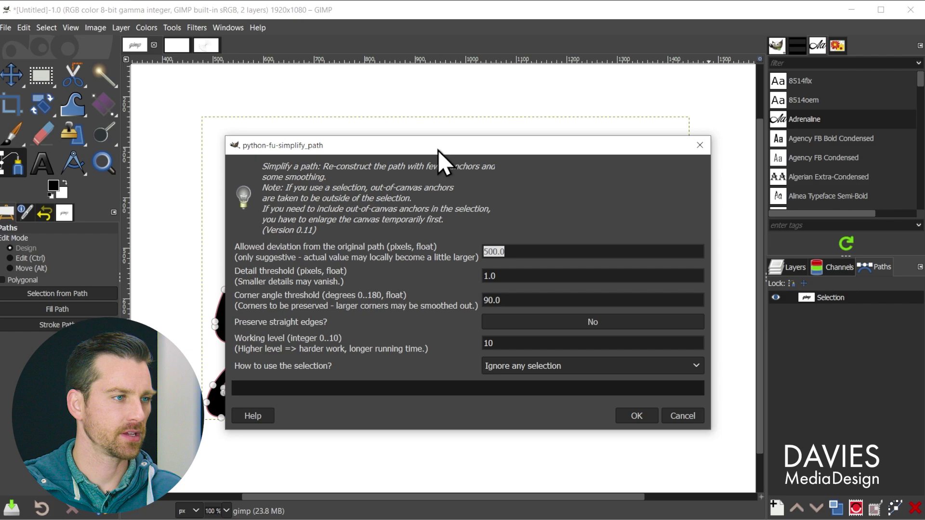
{"action": "left_click_drag", "start_coordinate": [438, 150], "coordinate": [591, 76]}
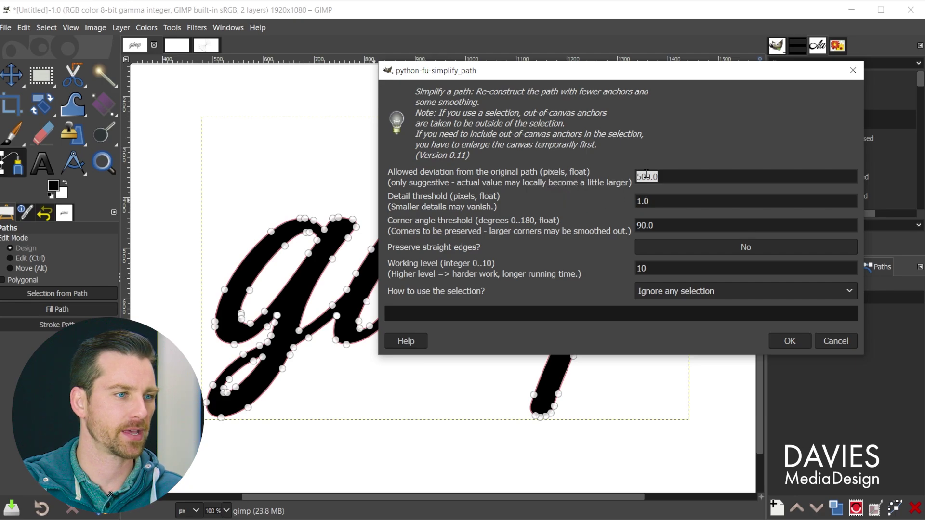
Replace the allowed deviation value 500.0 with 1
{"action": "type", "text": "1"}
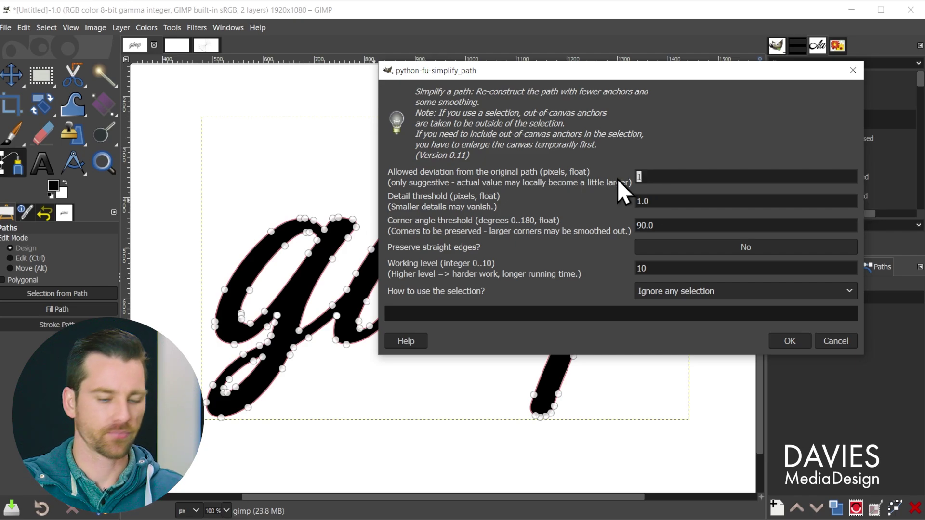
{"action": "type", "text": "0"}
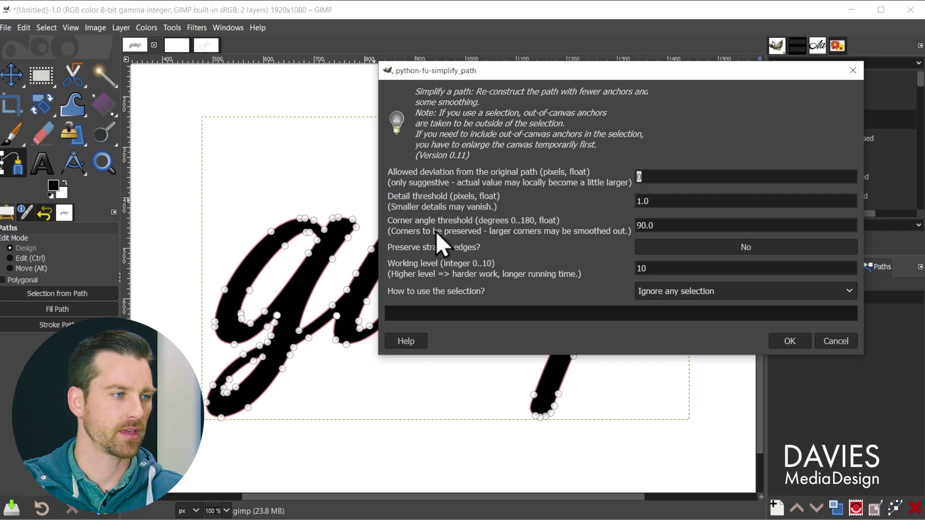
{"action": "type", "text": "1"}
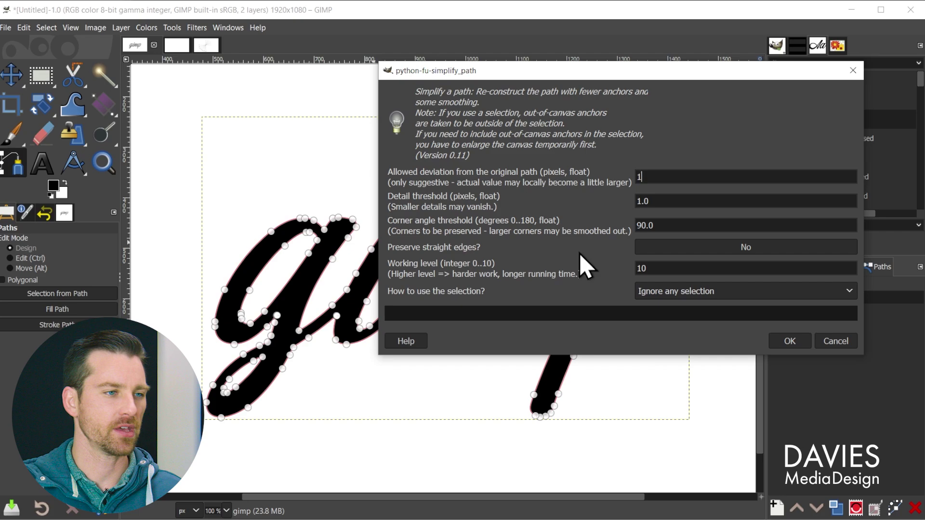
Change the corner angle threshold from 90.0 to 120
{"action": "left_click", "coordinate": [660, 222]}
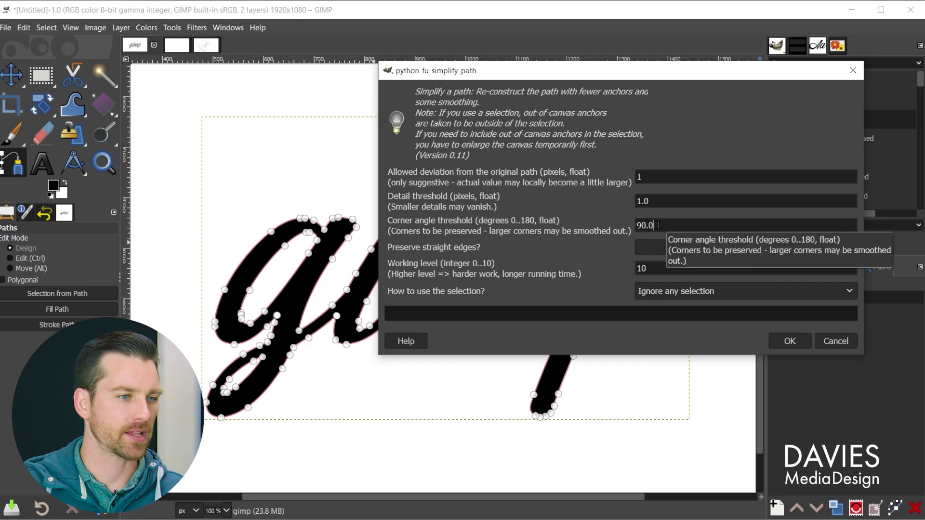
{"action": "double_click", "coordinate": [659, 225]}
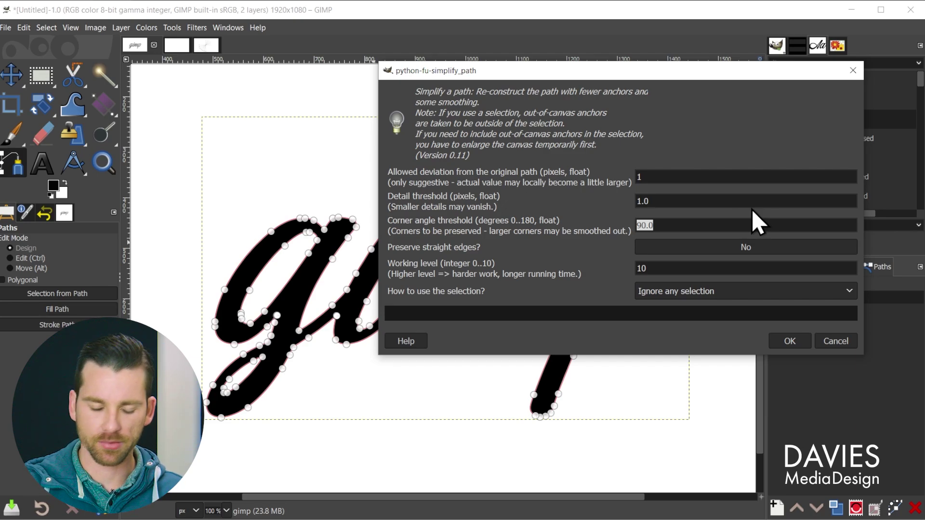
{"action": "type", "text": "120"}
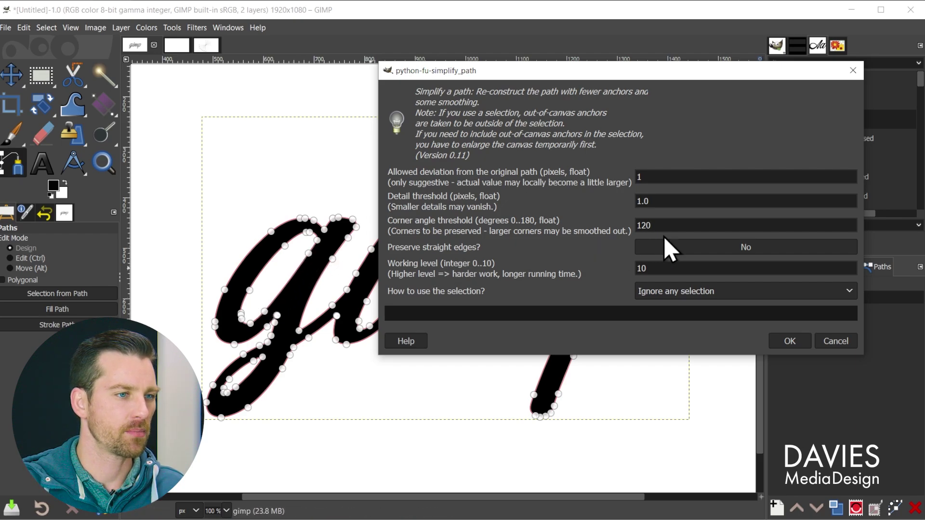
{"action": "left_click", "coordinate": [690, 246]}
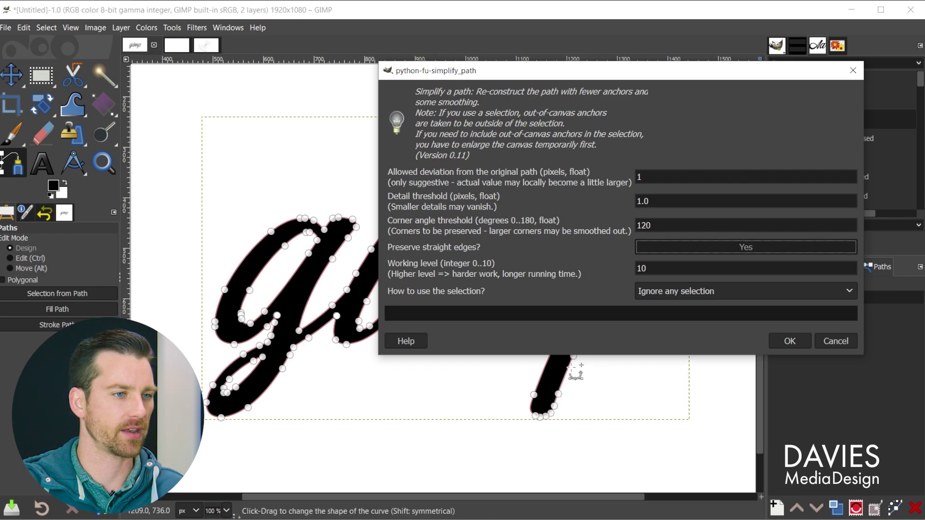
{"action": "left_click", "coordinate": [729, 246]}
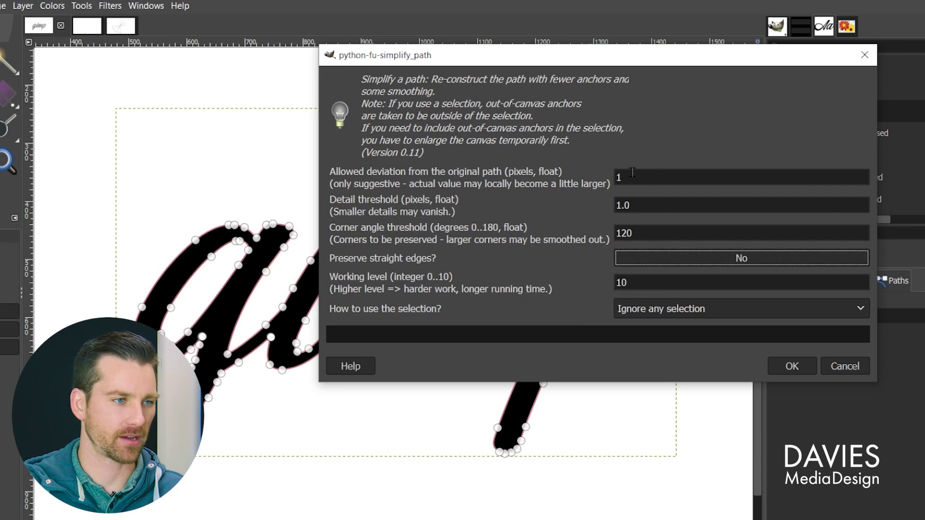
Change the working level from 10 to 5
{"action": "double_click", "coordinate": [634, 283]}
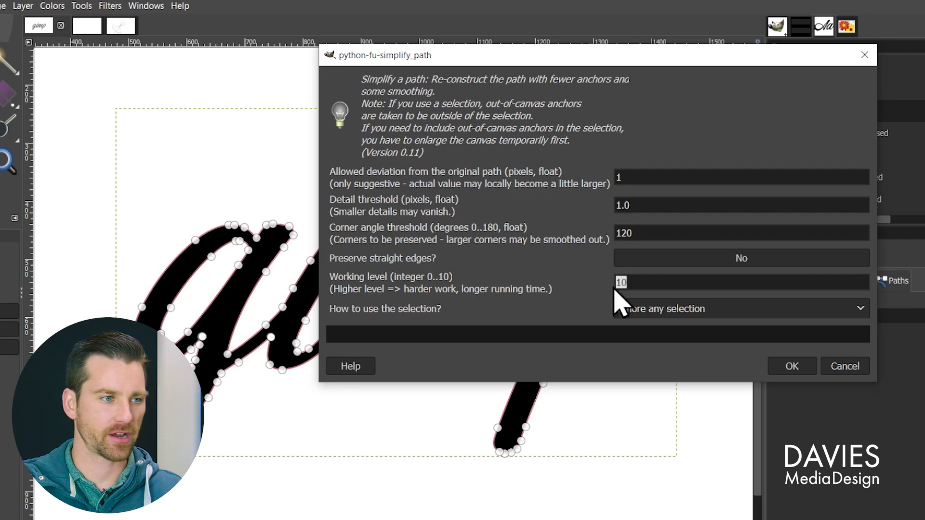
{"action": "type", "text": "0"}
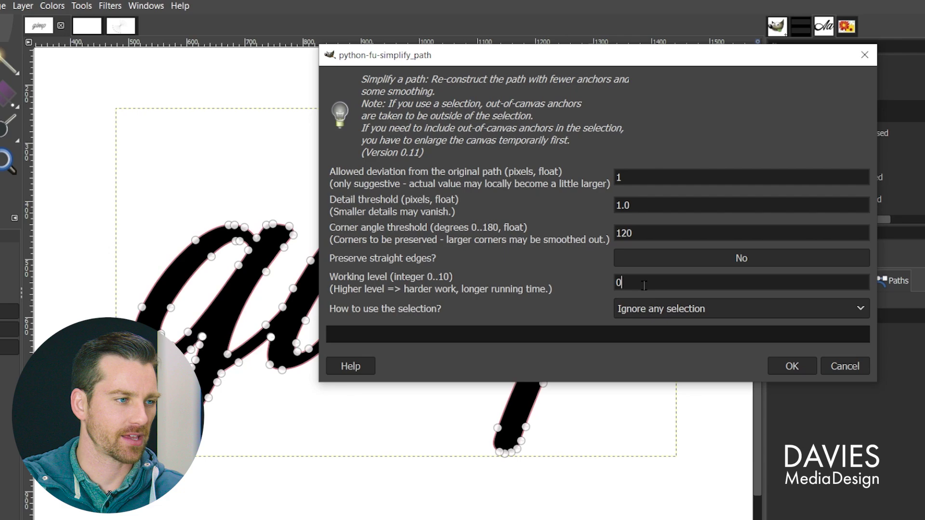
{"action": "double_click", "coordinate": [621, 283]}
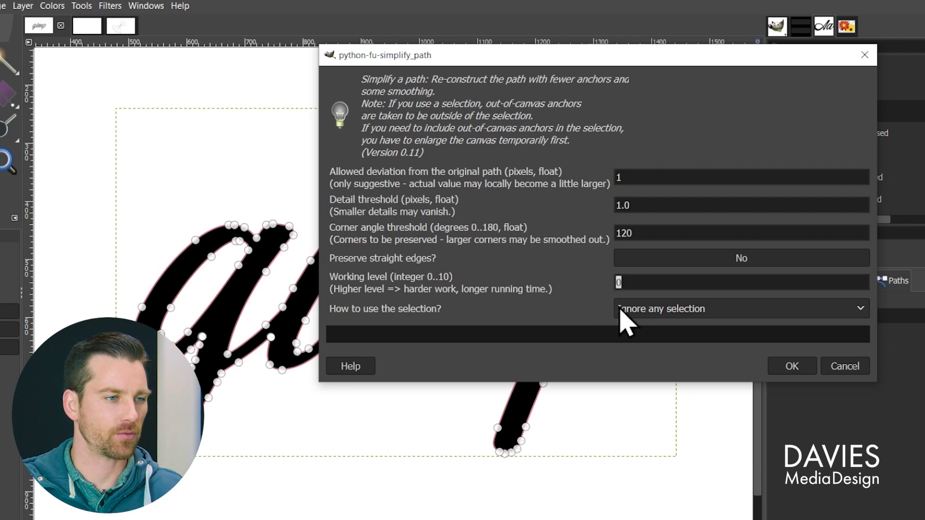
{"action": "type", "text": "10"}
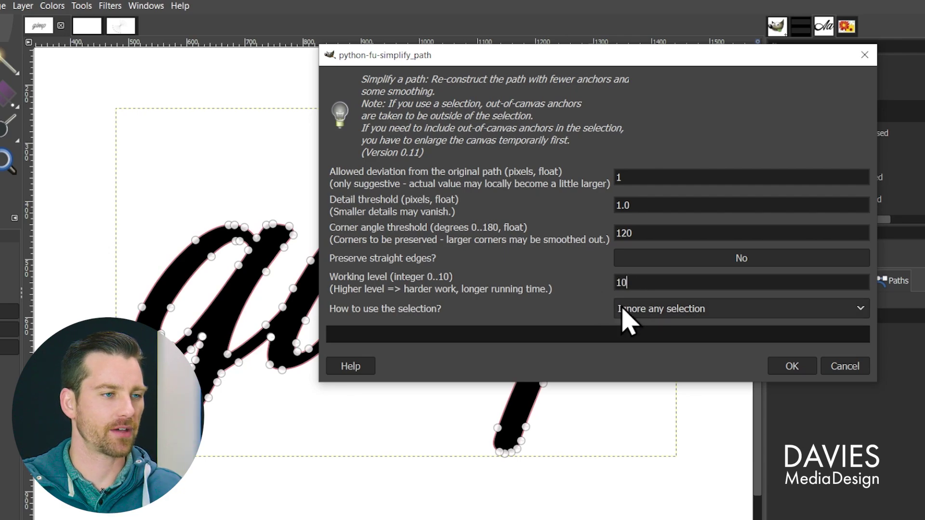
{"action": "double_click", "coordinate": [639, 284]}
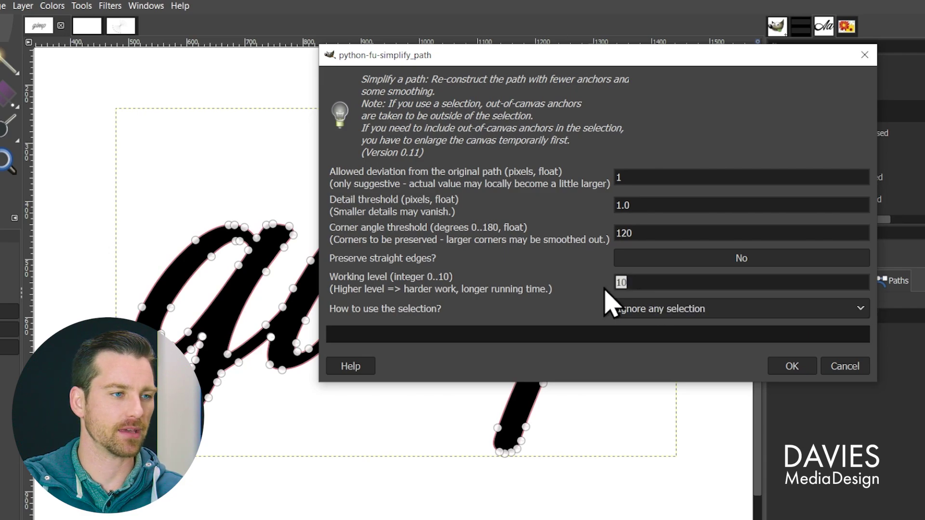
{"action": "type", "text": "5"}
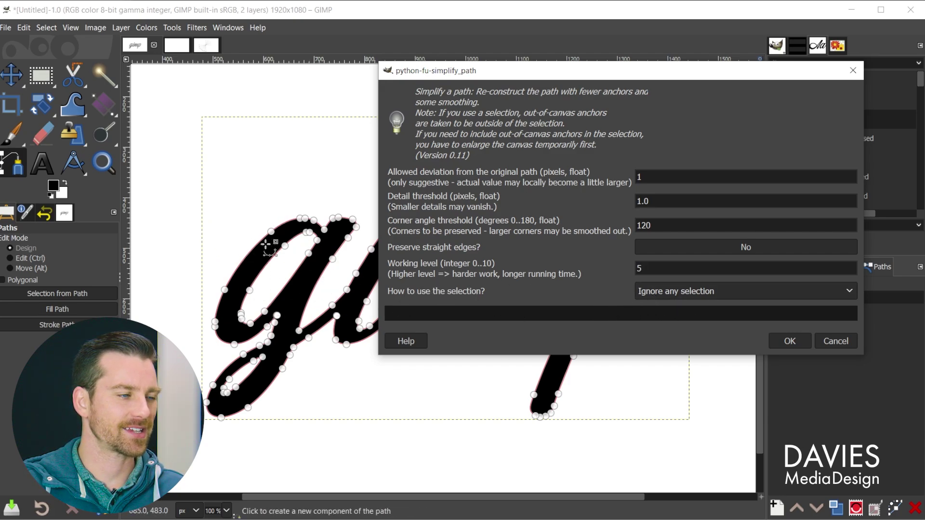
Run the path simplification with 'Ignore any selection' kept
{"action": "left_click", "coordinate": [730, 290]}
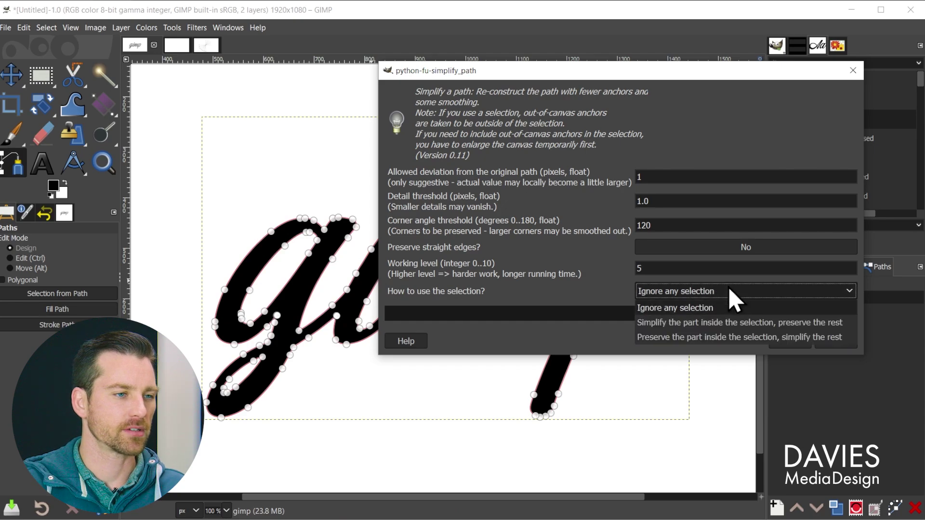
{"action": "left_click", "coordinate": [676, 311]}
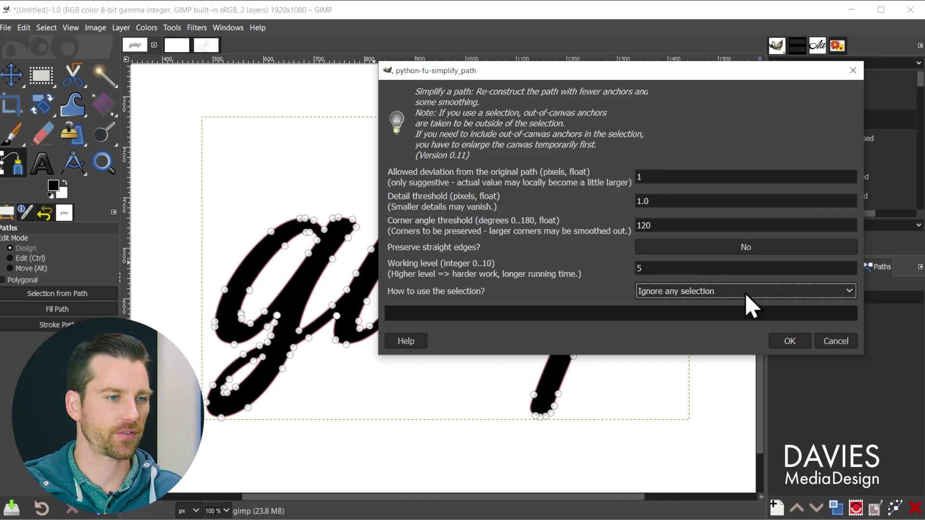
{"action": "left_click", "coordinate": [789, 341]}
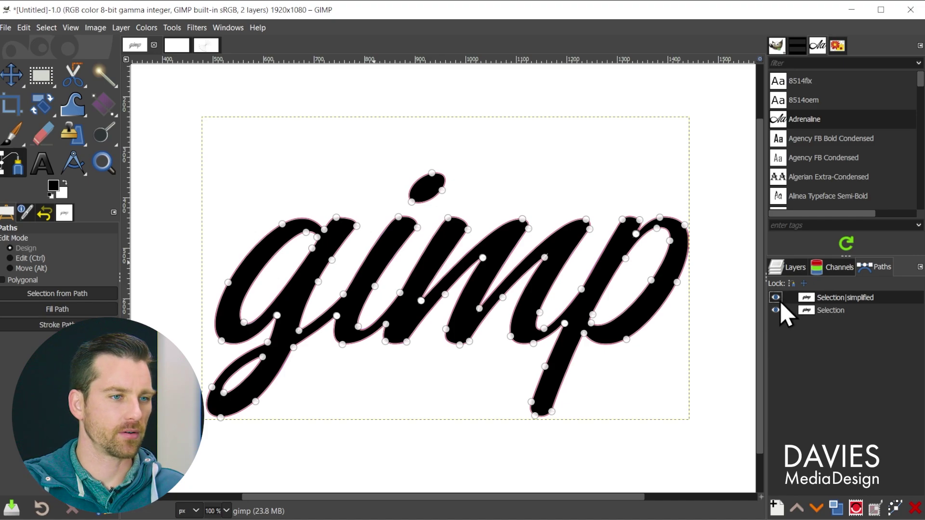
Compare the original Selection path's dense anchors with the sparser Selection|simplified path, then show the layers
{"action": "left_click", "coordinate": [810, 311]}
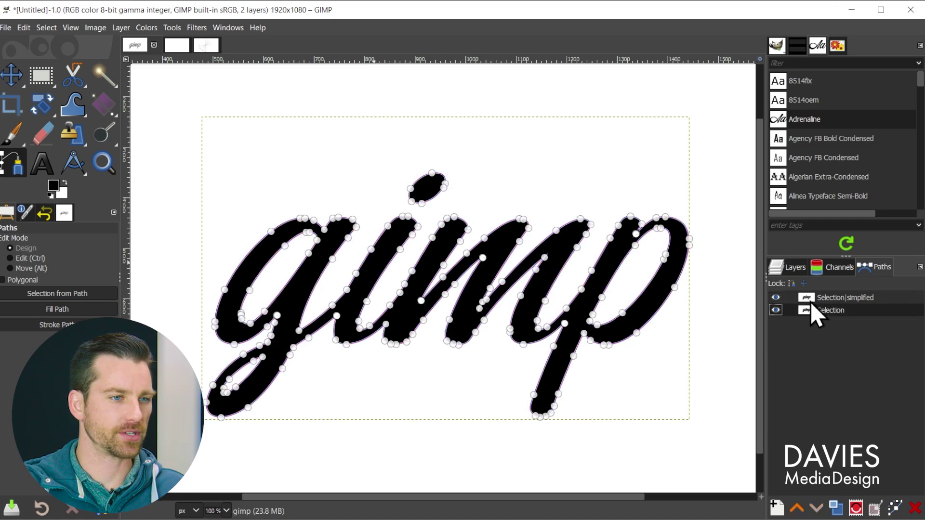
{"action": "left_click", "coordinate": [809, 300]}
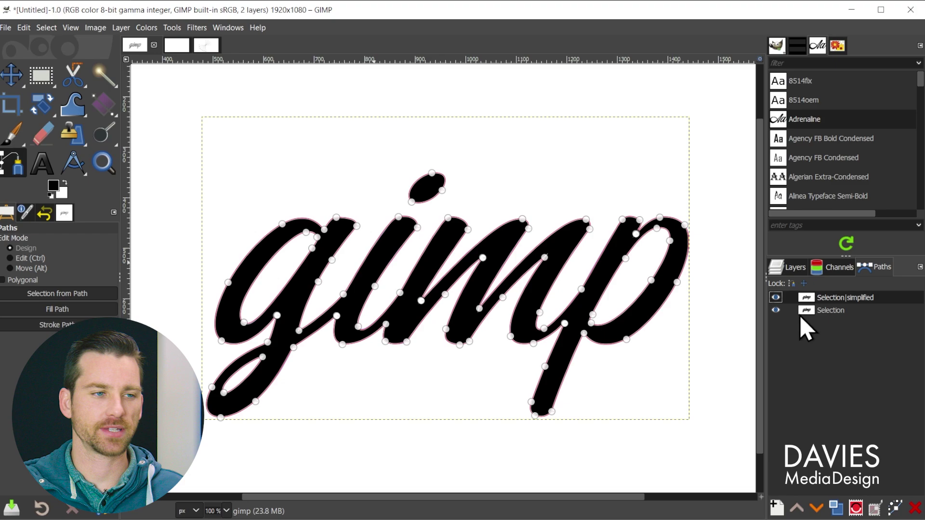
{"action": "left_click", "coordinate": [795, 267]}
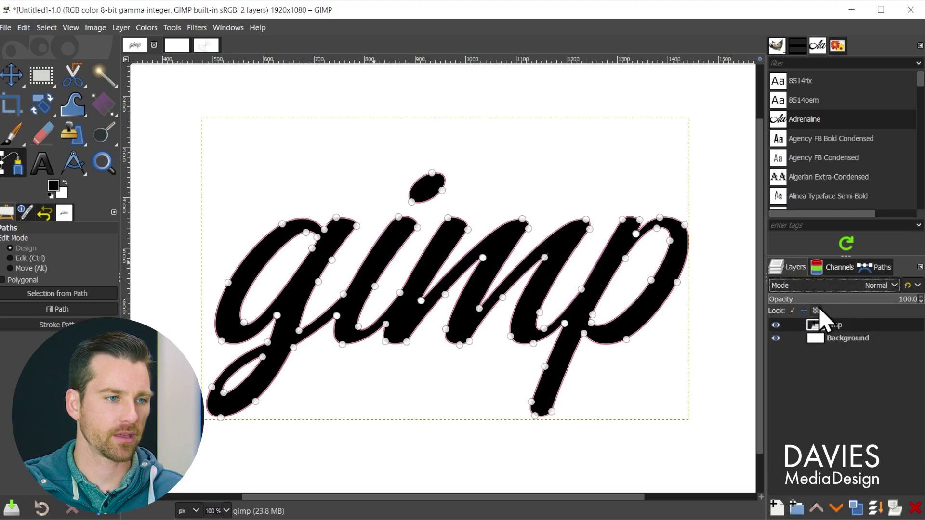
Add a new layer named stroke and set the foreground colour to orange
{"action": "left_click", "coordinate": [777, 506]}
{"action": "type", "text": "stroke"}
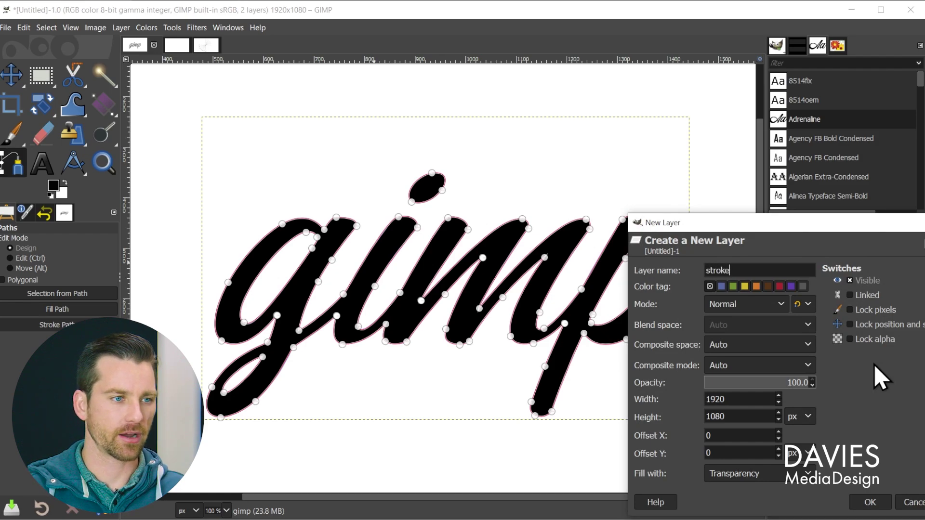
{"action": "key", "text": "Return"}
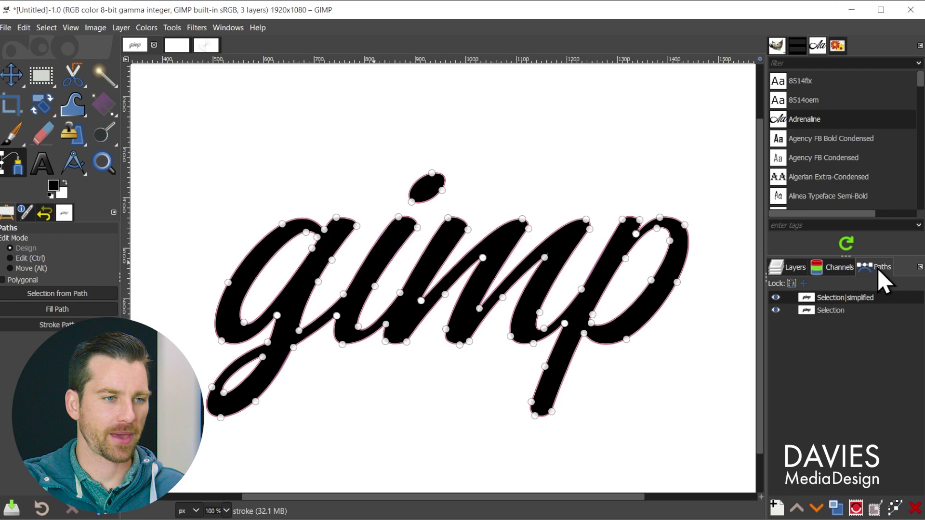
{"action": "left_click", "coordinate": [54, 188]}
{"action": "left_click", "coordinate": [575, 261]}
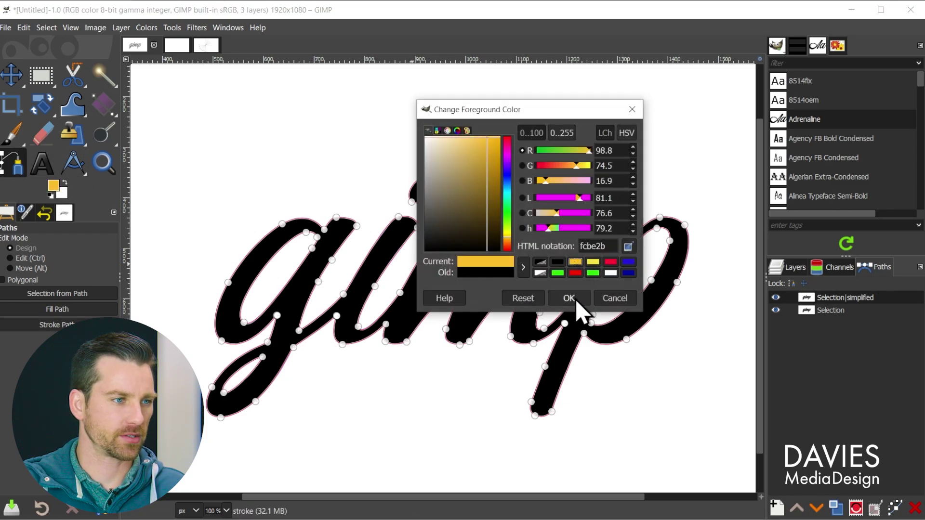
{"action": "left_click", "coordinate": [569, 298]}
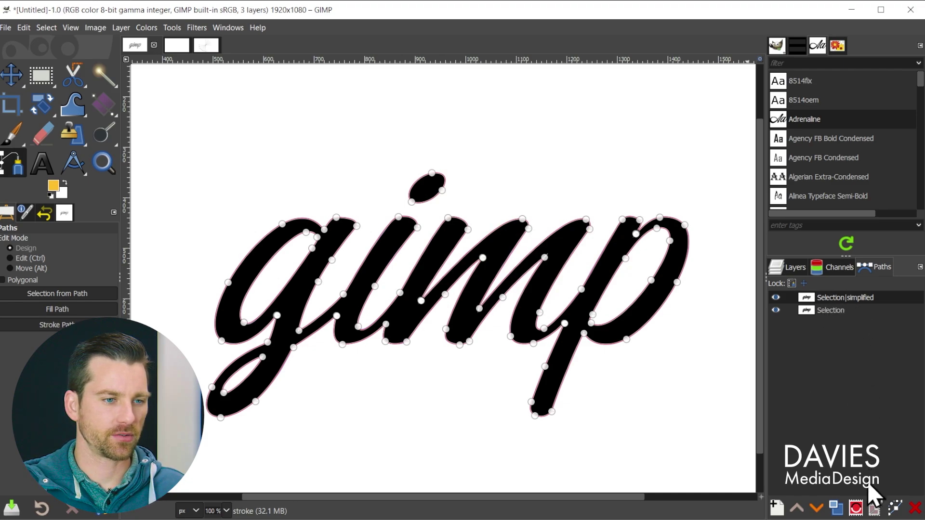
Stroke the simplified path with a 5 px solid Line dash preset
{"action": "left_click", "coordinate": [893, 509]}
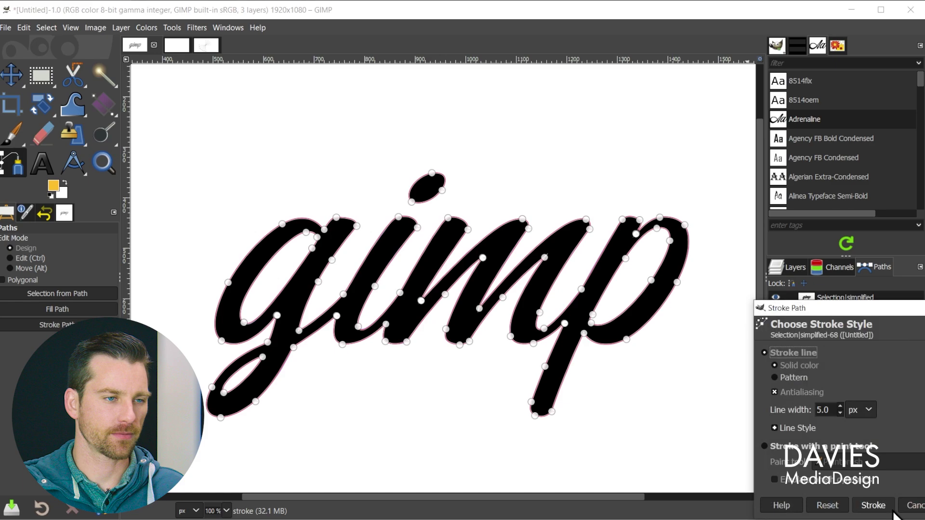
{"action": "left_click_drag", "start_coordinate": [855, 308], "coordinate": [737, 185]}
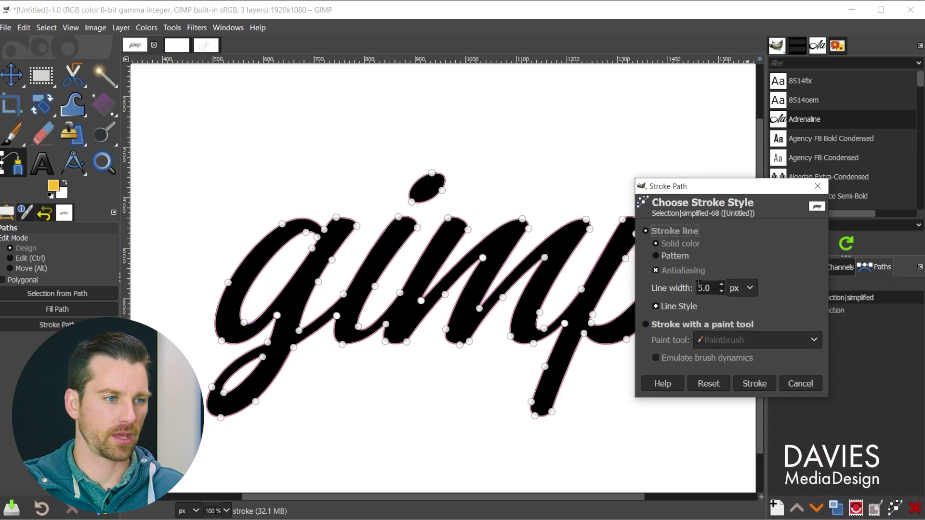
{"action": "key", "text": "Tab"}
{"action": "left_click", "coordinate": [692, 308]}
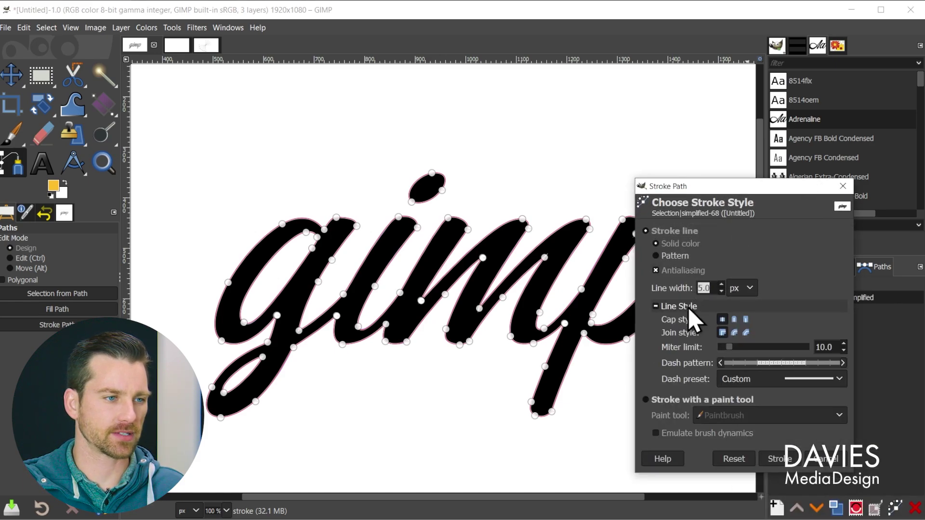
{"action": "left_click", "coordinate": [778, 378]}
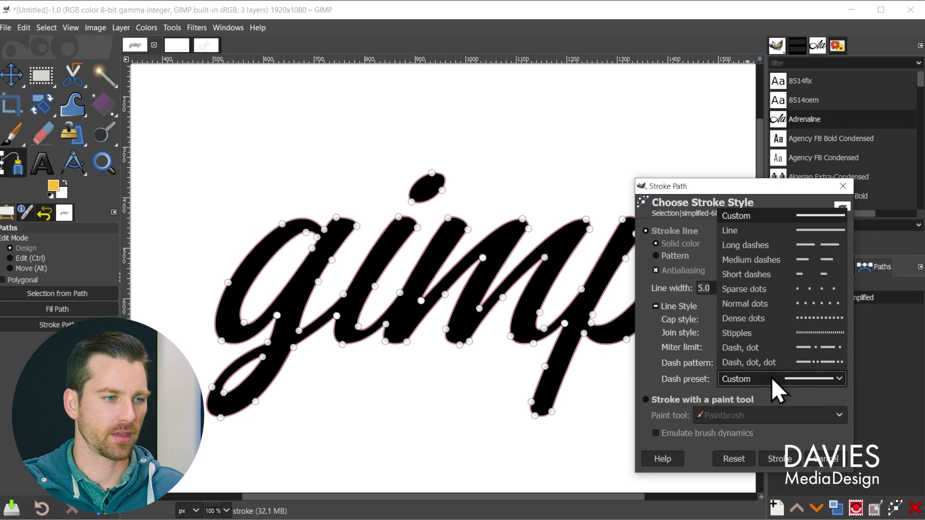
{"action": "left_click", "coordinate": [766, 231]}
{"action": "left_click", "coordinate": [776, 459]}
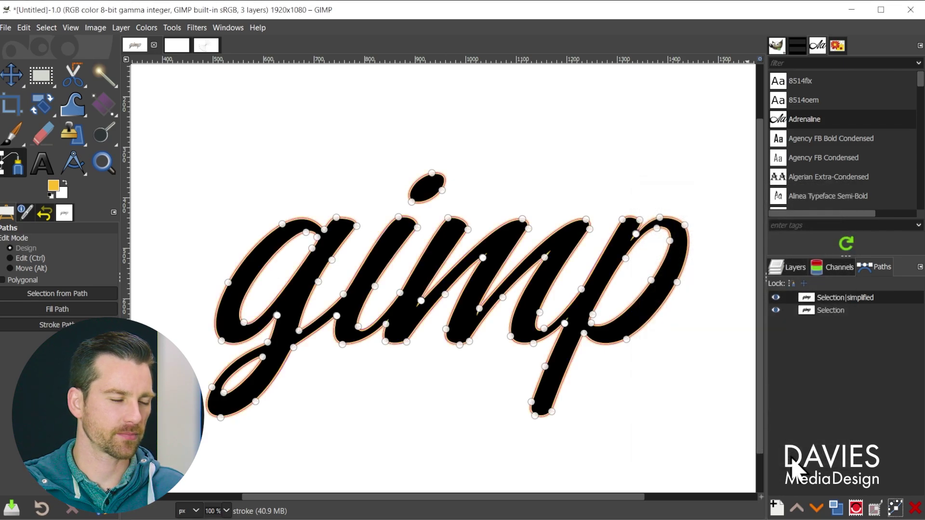
Add another new layer named stroke 2
{"action": "left_click", "coordinate": [792, 267]}
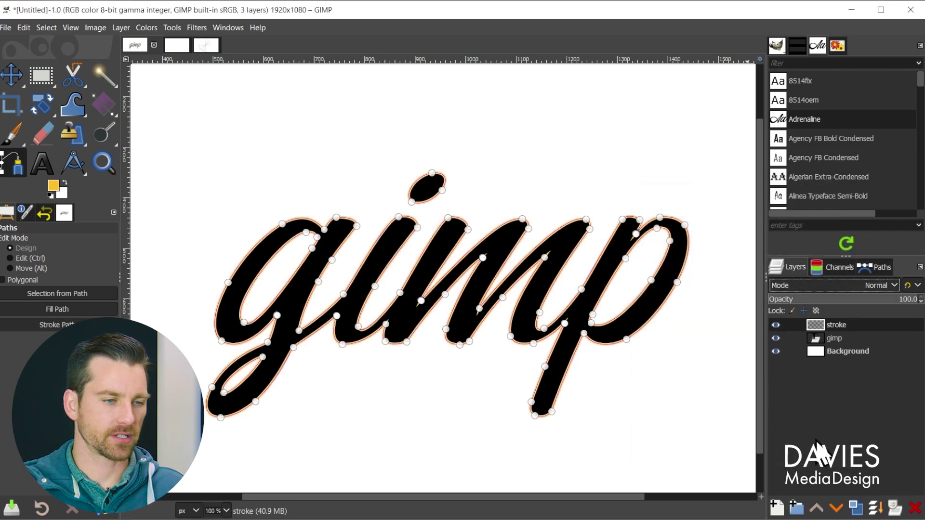
{"action": "left_click", "coordinate": [776, 507]}
{"action": "left_click", "coordinate": [748, 267]}
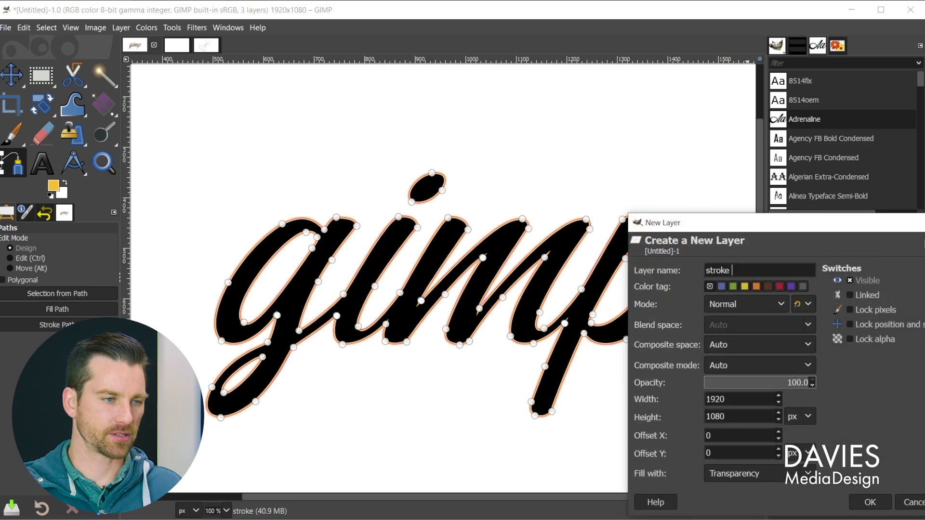
{"action": "type", "text": "2"}
{"action": "left_click", "coordinate": [870, 502]}
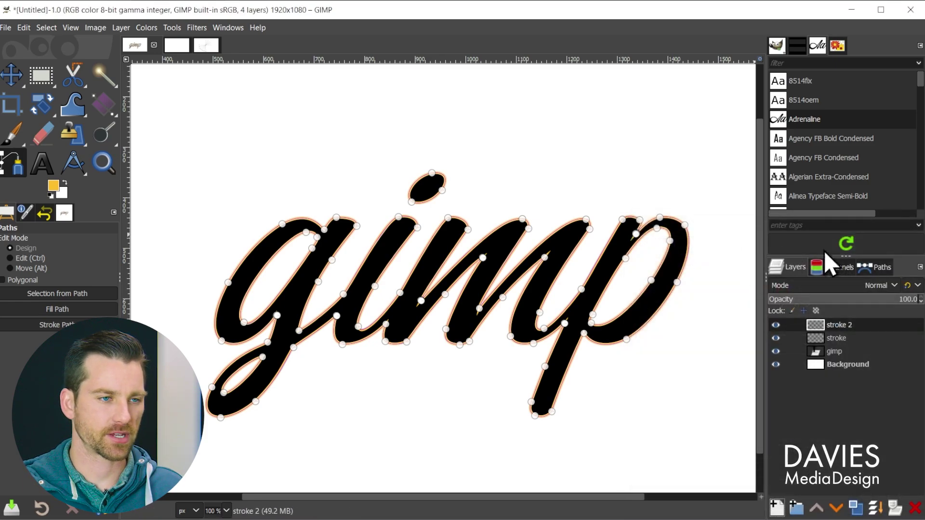
Stroke the original Selection path with a 5 px red solid line
{"action": "left_click", "coordinate": [885, 268]}
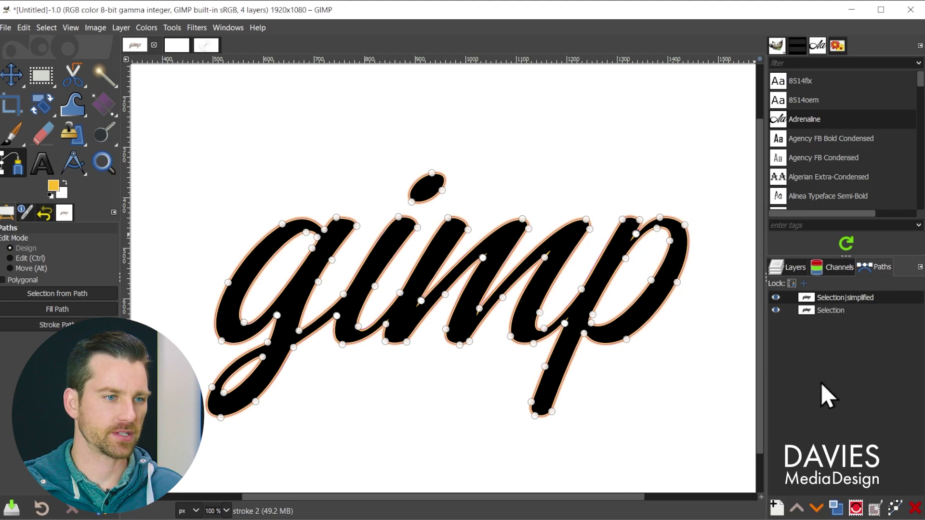
{"action": "left_click", "coordinate": [808, 312]}
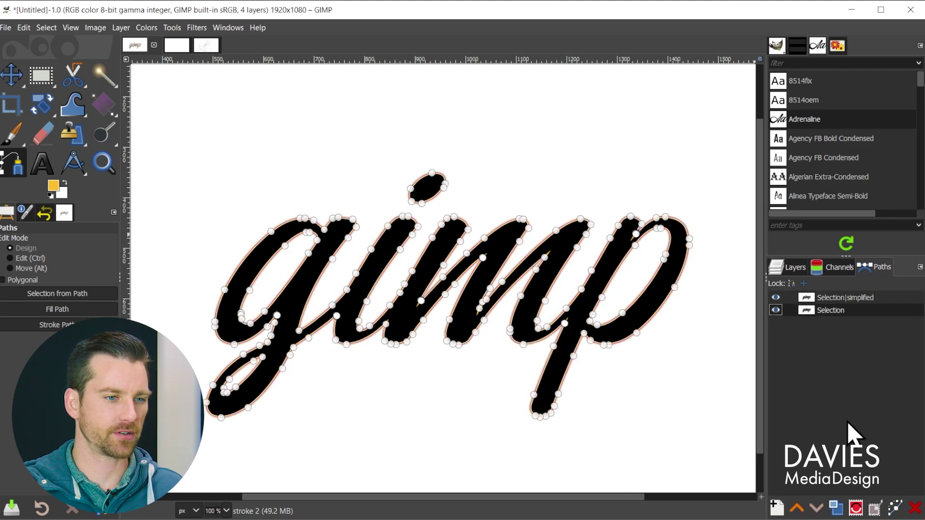
{"action": "left_click", "coordinate": [53, 186]}
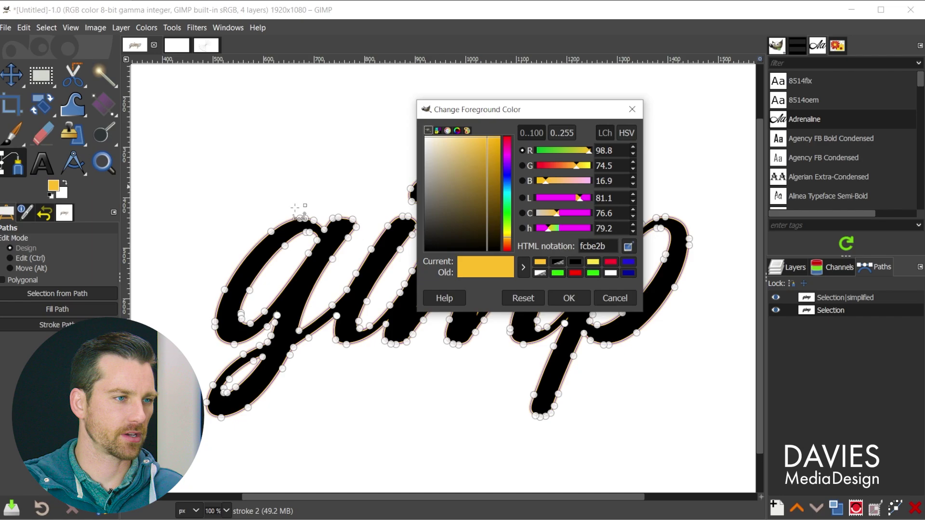
{"action": "left_click", "coordinate": [608, 263]}
{"action": "left_click", "coordinate": [570, 297]}
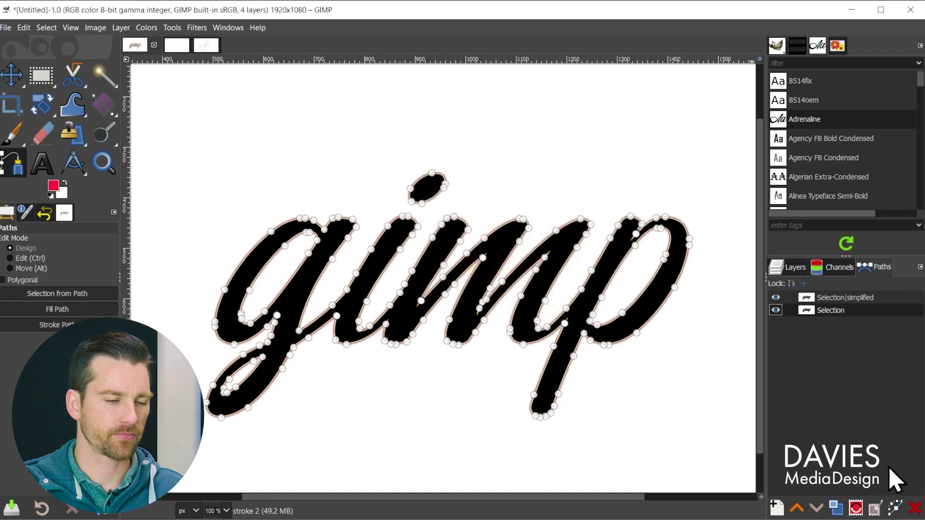
{"action": "left_click", "coordinate": [893, 505]}
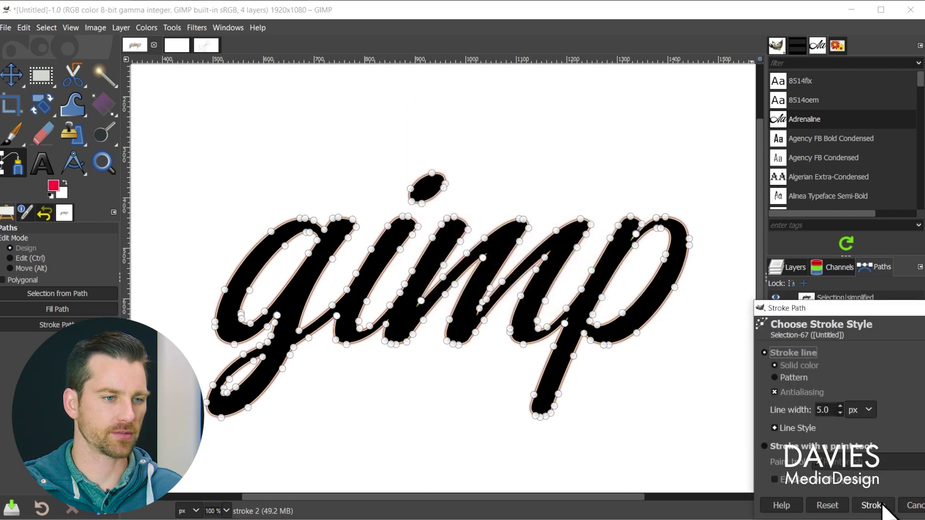
{"action": "left_click", "coordinate": [883, 504]}
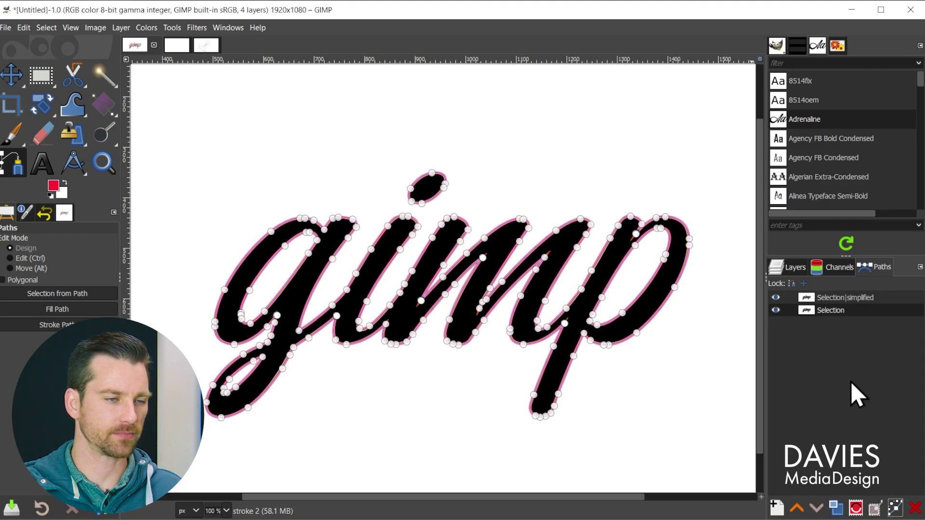
Switch to the Move tool and hide both the original Selection and simplified path outlines
{"action": "key", "text": "m"}
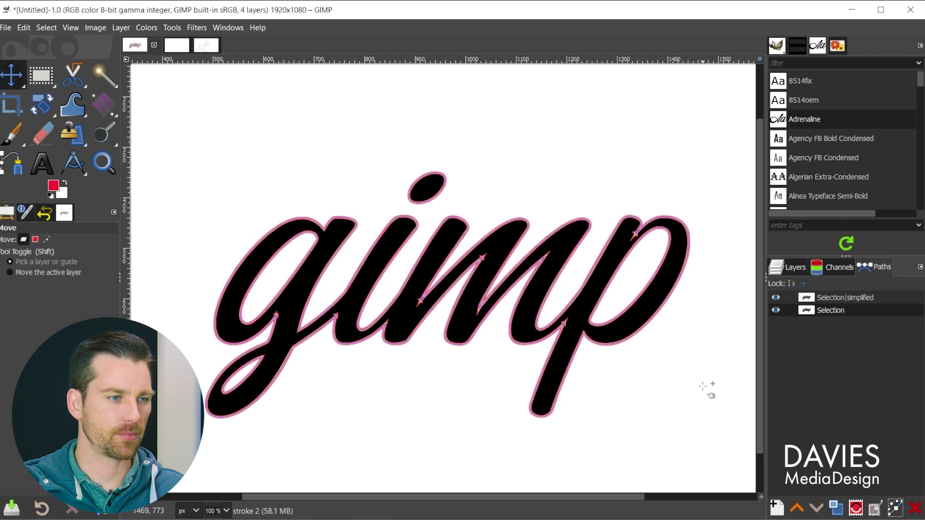
{"action": "left_click", "coordinate": [777, 298]}
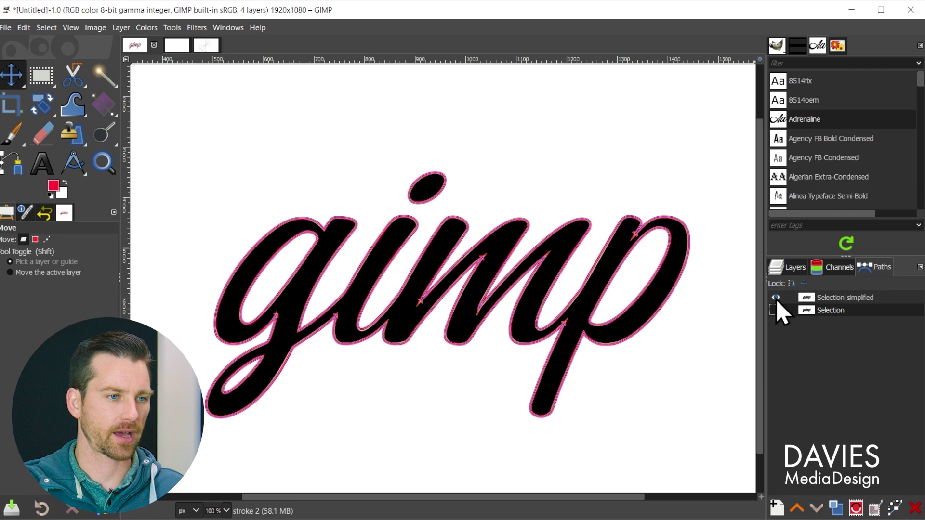
{"action": "left_click", "coordinate": [776, 311]}
In the Layers list, hide the stroke 2 layer and the black gimp lettering to reveal the yellow stroke
{"action": "left_click", "coordinate": [786, 265]}
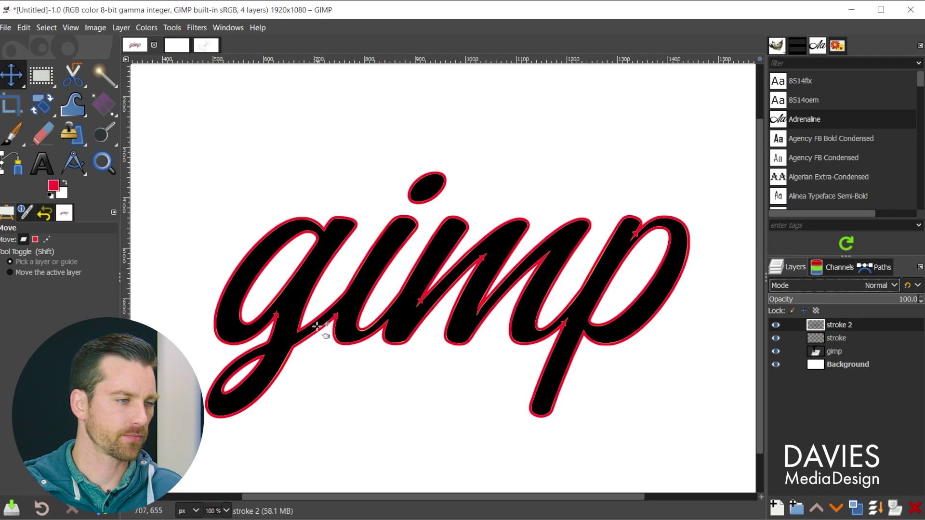
{"action": "left_click_drag", "start_coordinate": [776, 326], "coordinate": [775, 352]}
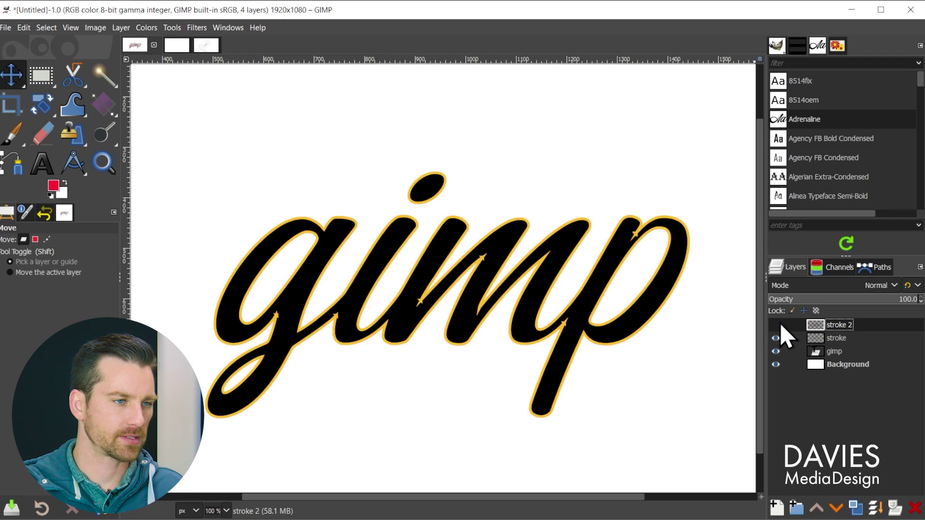
{"action": "left_click", "coordinate": [775, 352]}
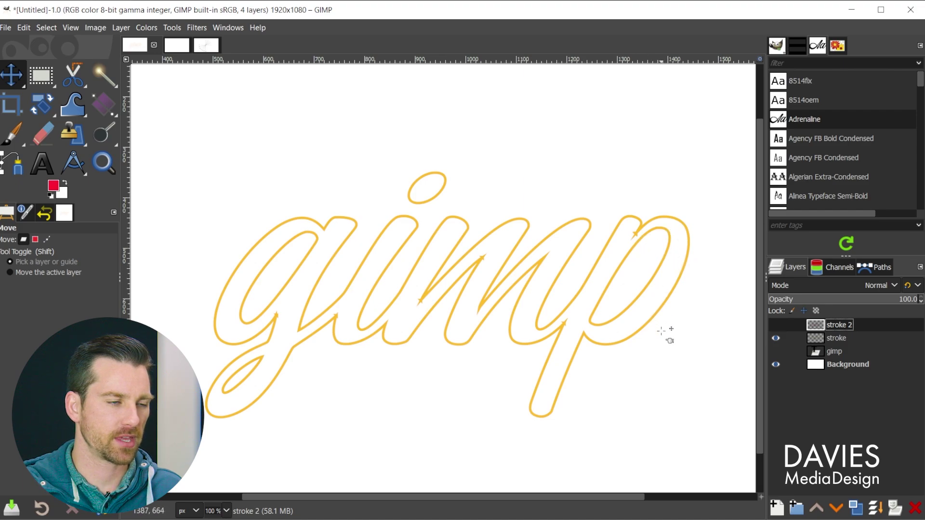
{"action": "scroll", "coordinate": [664, 273], "scroll_direction": "up", "scroll_amount": 2}
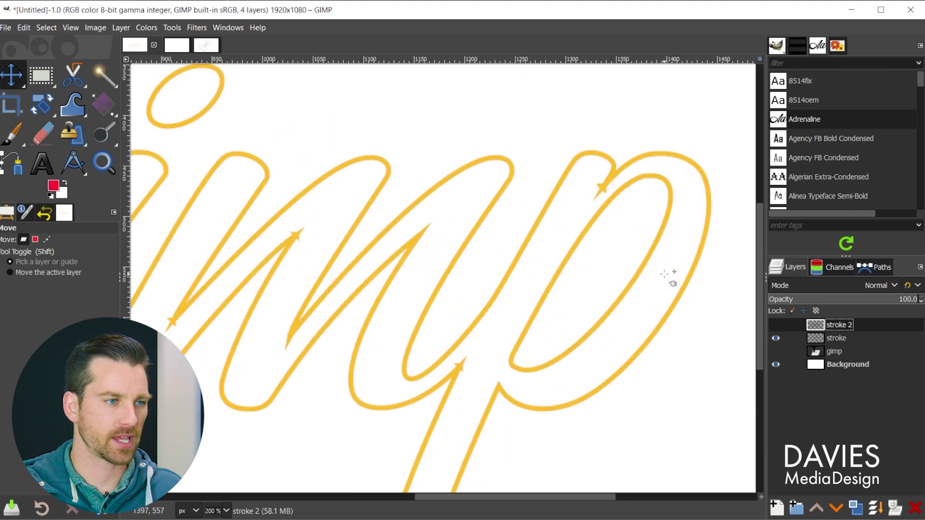
Alternate the yellow stroke and red stroke 2 layers to compare the original and simplified outlines
{"action": "left_click", "coordinate": [776, 338]}
{"action": "left_click", "coordinate": [776, 325]}
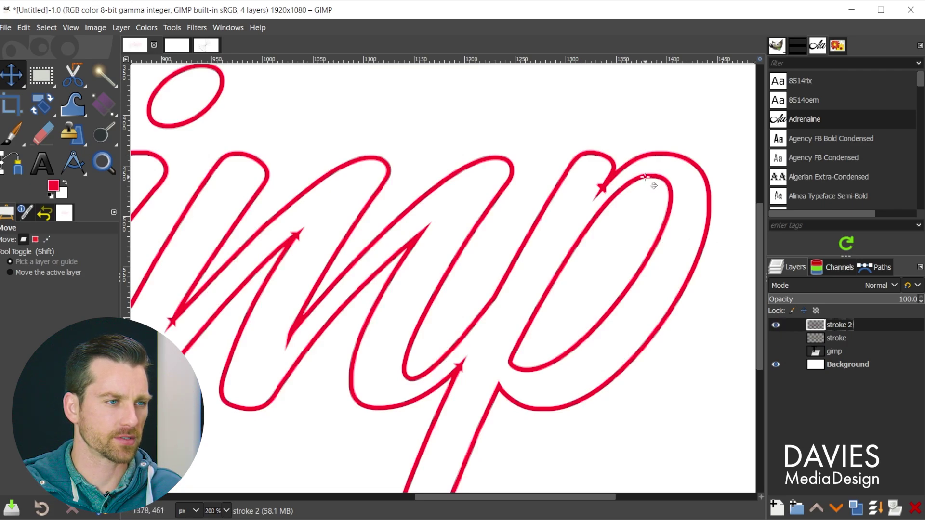
{"action": "left_click", "coordinate": [776, 324]}
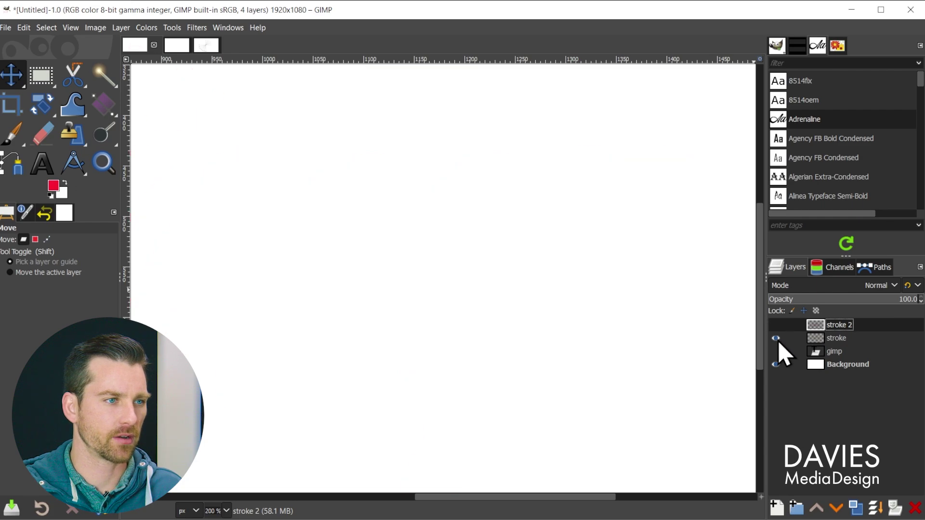
{"action": "left_click", "coordinate": [775, 338]}
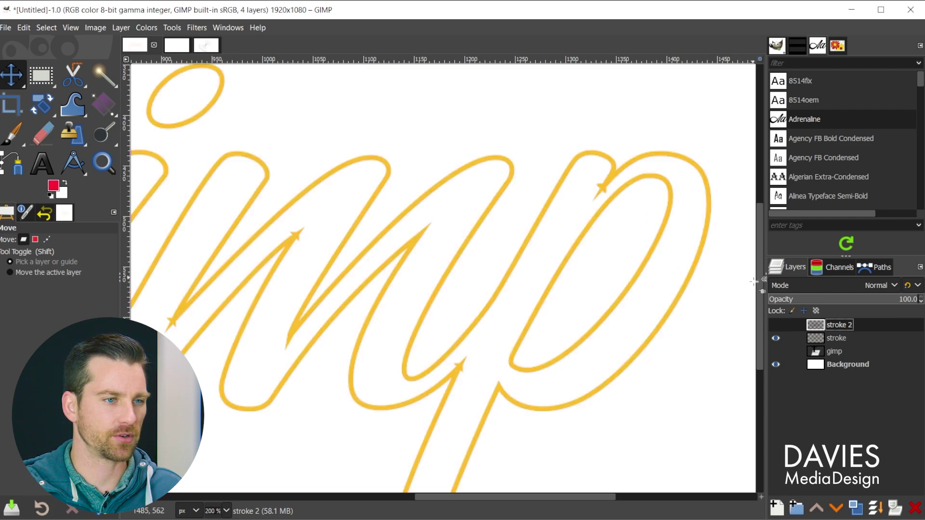
{"action": "left_click", "coordinate": [775, 338]}
{"action": "left_click", "coordinate": [776, 325]}
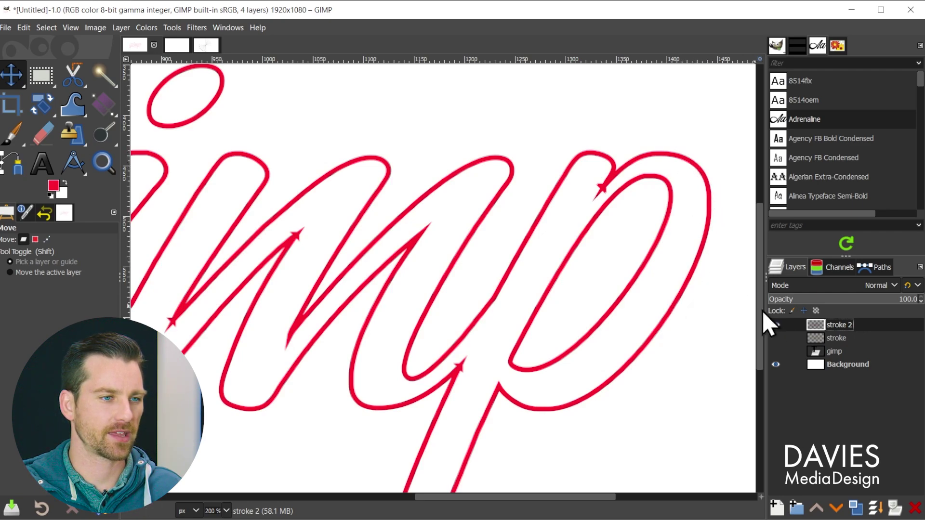
{"action": "left_click", "coordinate": [775, 324]}
{"action": "left_click", "coordinate": [775, 338]}
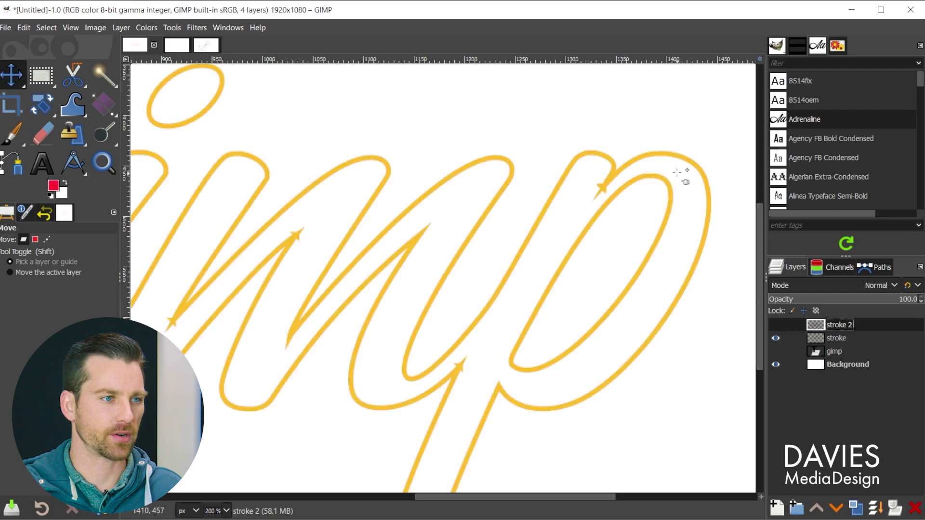
{"action": "scroll", "coordinate": [369, 298], "scroll_direction": "down", "scroll_amount": 4}
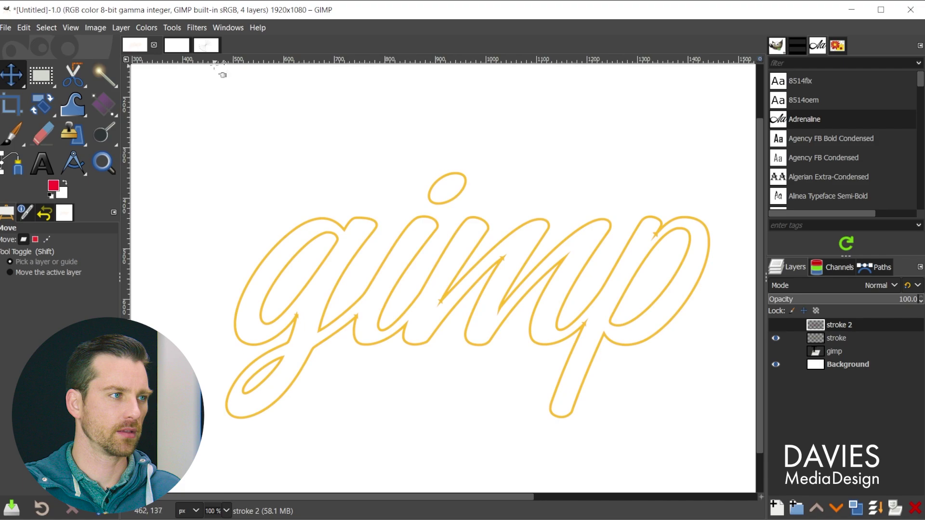
In the Untitled-2 image, show the oval Selection path's anchor points with the Paths tool
{"action": "left_click", "coordinate": [176, 45]}
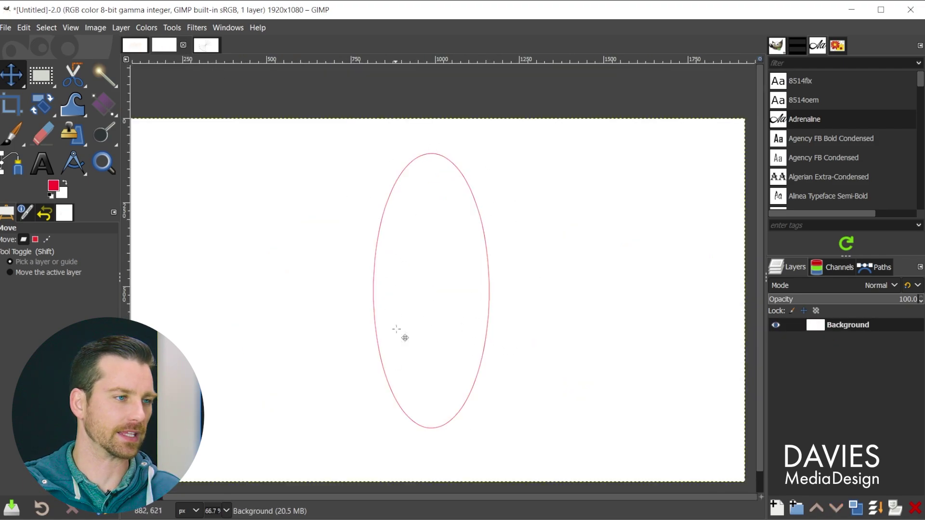
{"action": "left_click", "coordinate": [875, 267]}
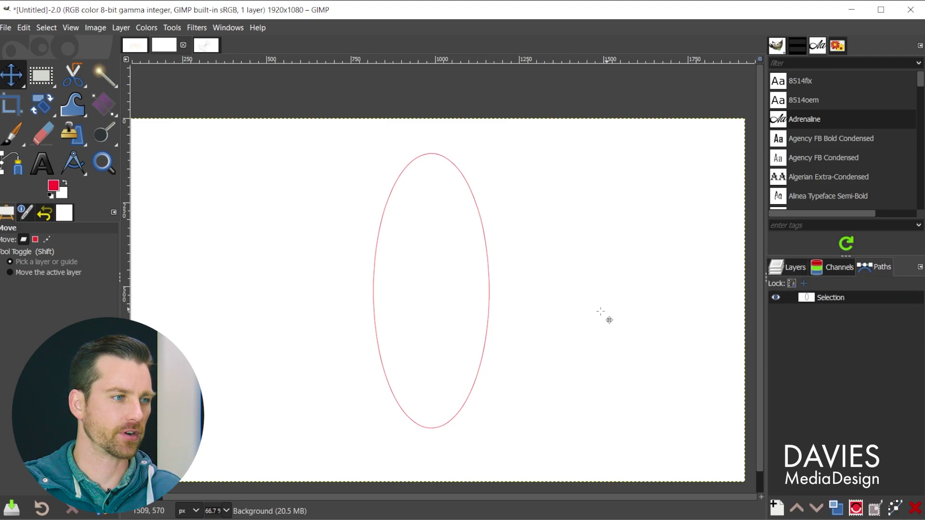
{"action": "key", "text": "b"}
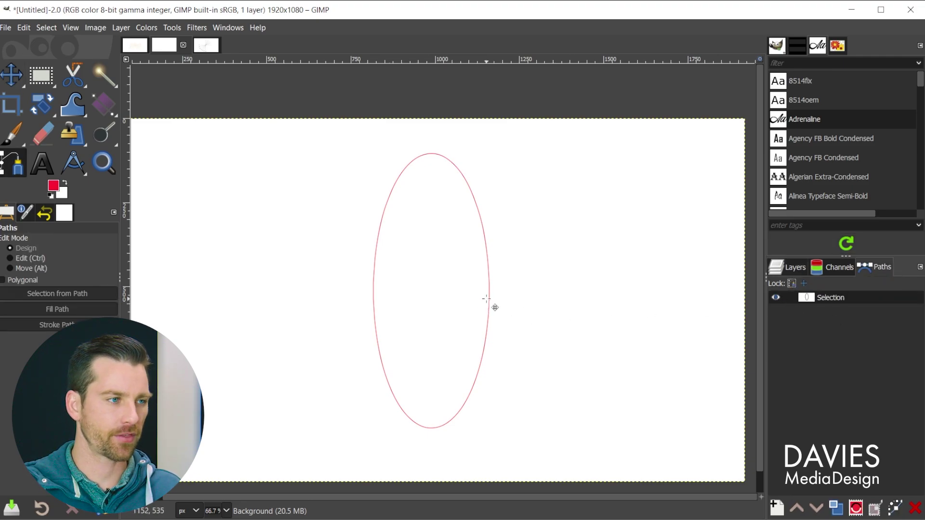
{"action": "left_click", "coordinate": [488, 267]}
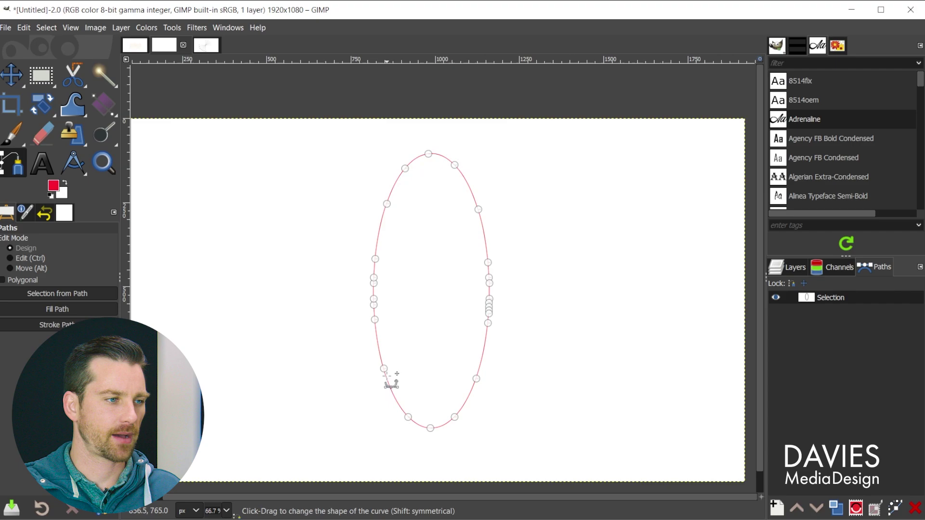
Draw a wide rectangle selection across the oval's middle and bring up the Selection path's commands
{"action": "left_click", "coordinate": [44, 77]}
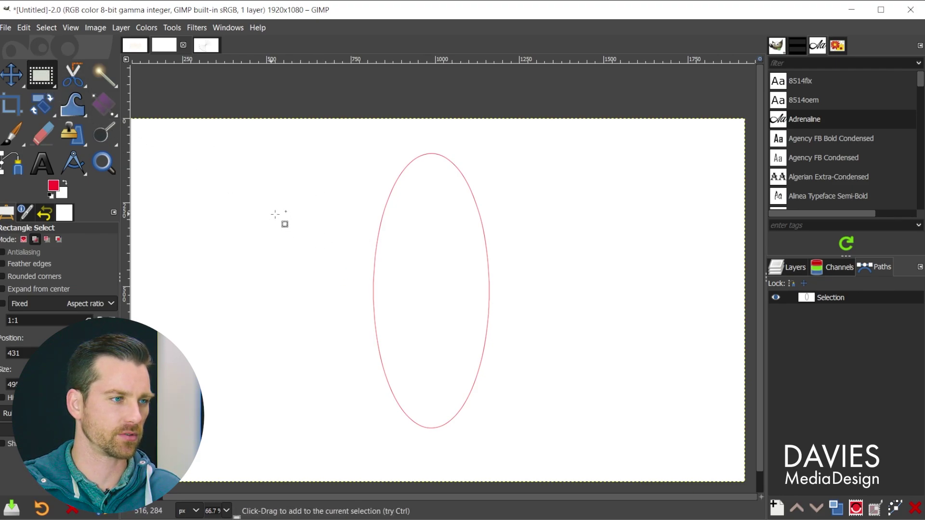
{"action": "left_click_drag", "start_coordinate": [274, 214], "coordinate": [605, 364]}
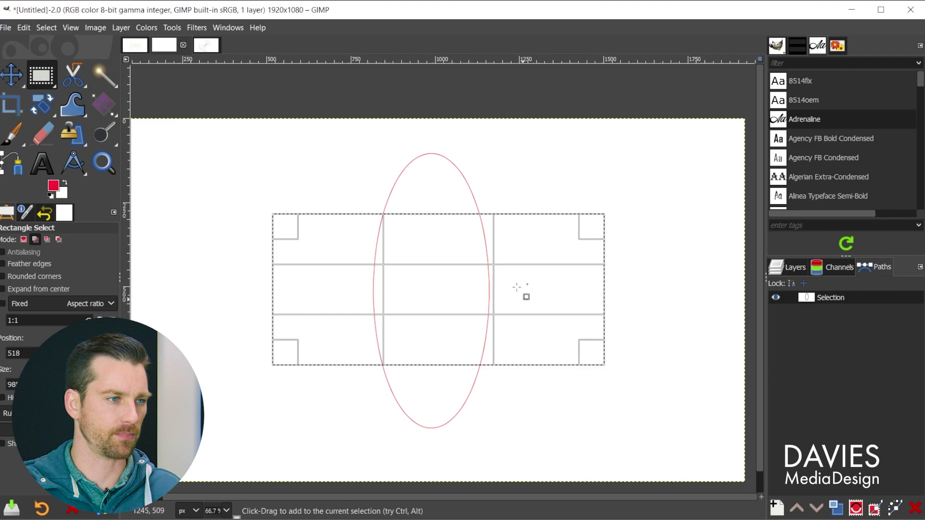
{"action": "left_click_drag", "start_coordinate": [525, 256], "coordinate": [519, 247]}
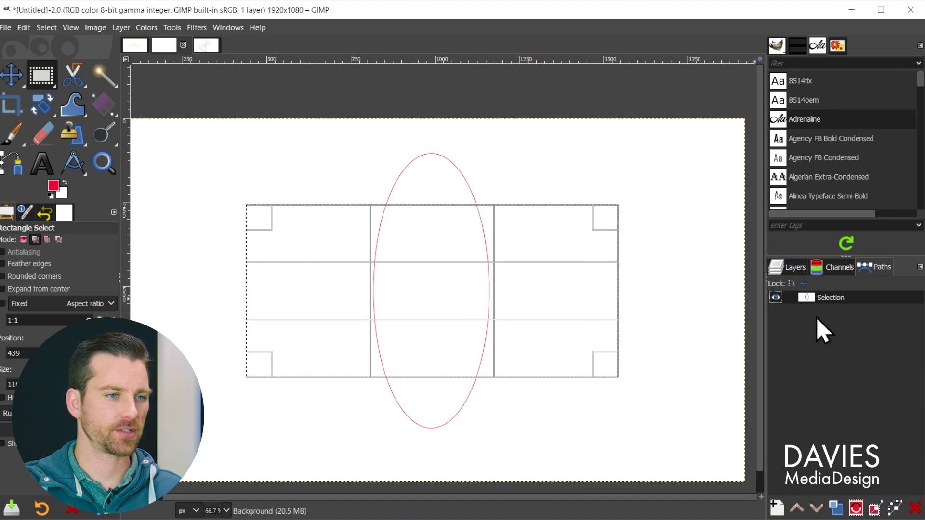
{"action": "right_click", "coordinate": [808, 299]}
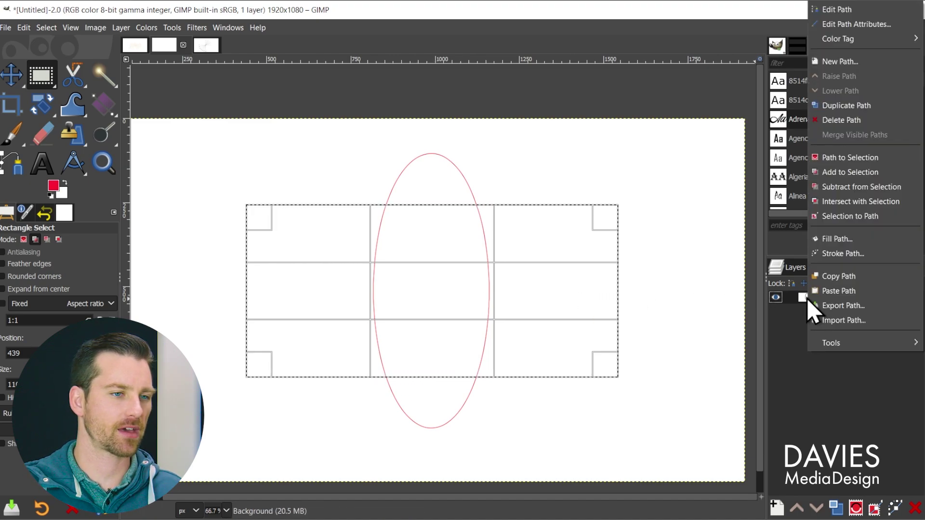
Run Simplify with 'Simplify the part inside the selection, preserve the rest' to create Selection|simplified
{"action": "mouse_move", "coordinate": [833, 344]}
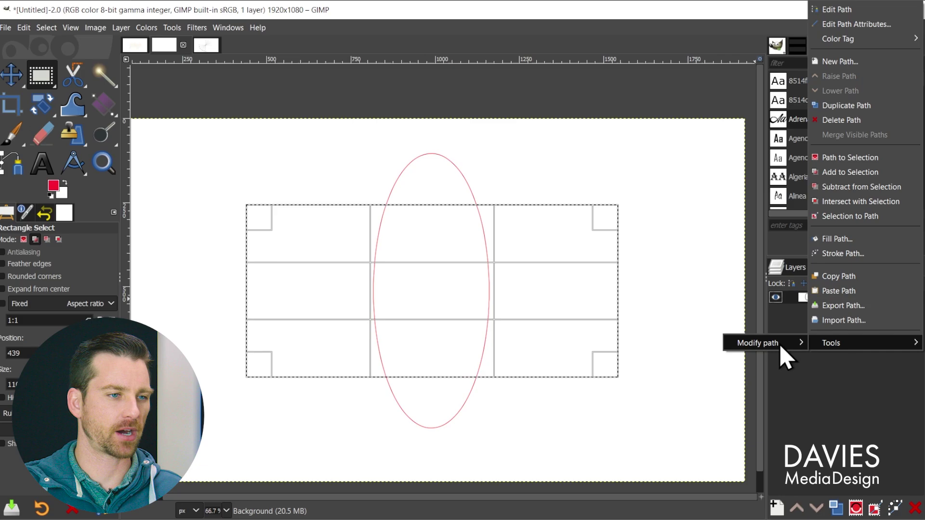
{"action": "mouse_move", "coordinate": [785, 351]}
{"action": "left_click", "coordinate": [692, 343]}
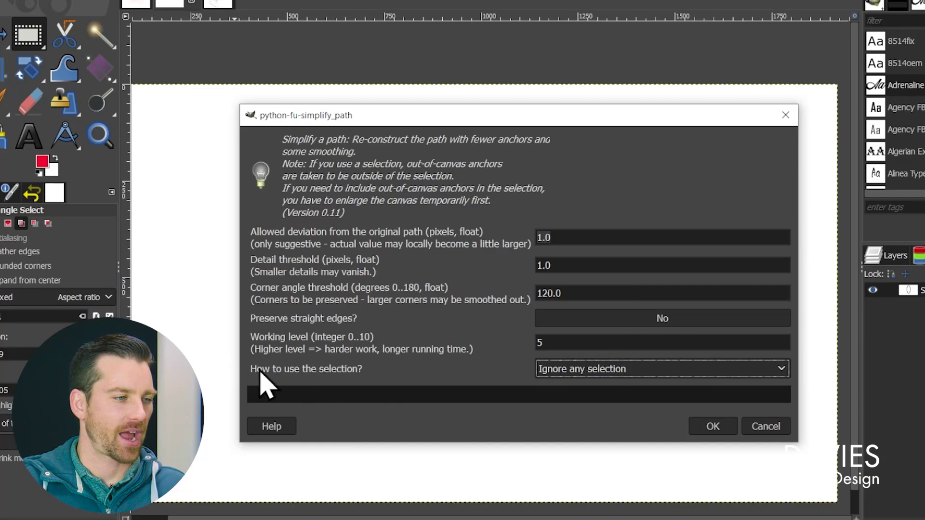
{"action": "left_click", "coordinate": [657, 367]}
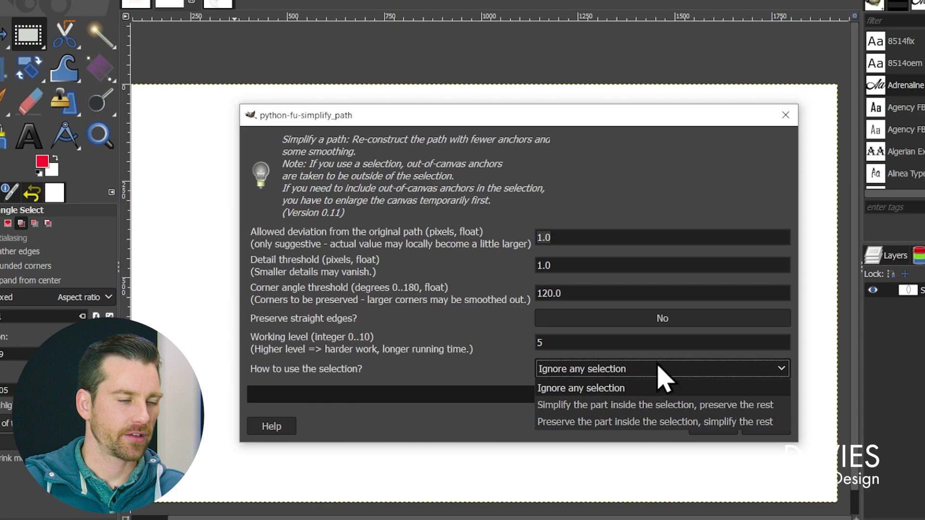
{"action": "left_click", "coordinate": [643, 407]}
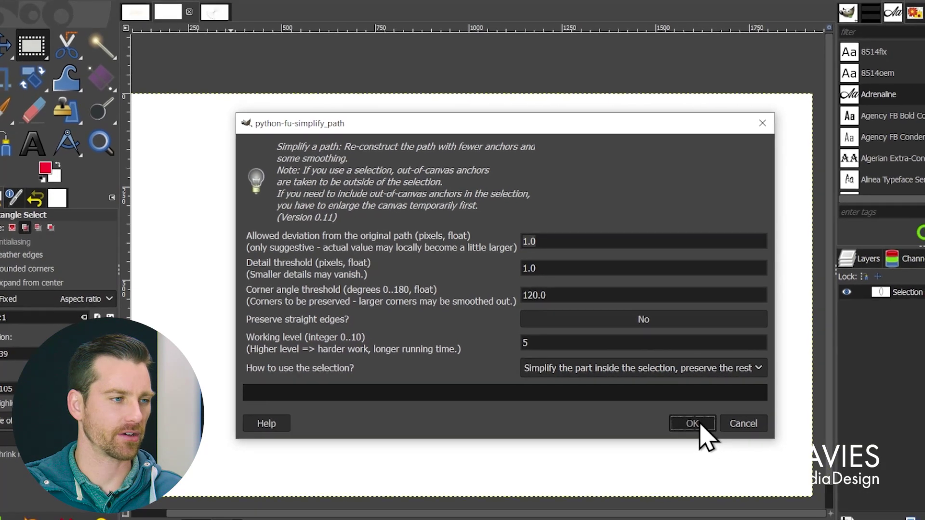
{"action": "left_click", "coordinate": [727, 429]}
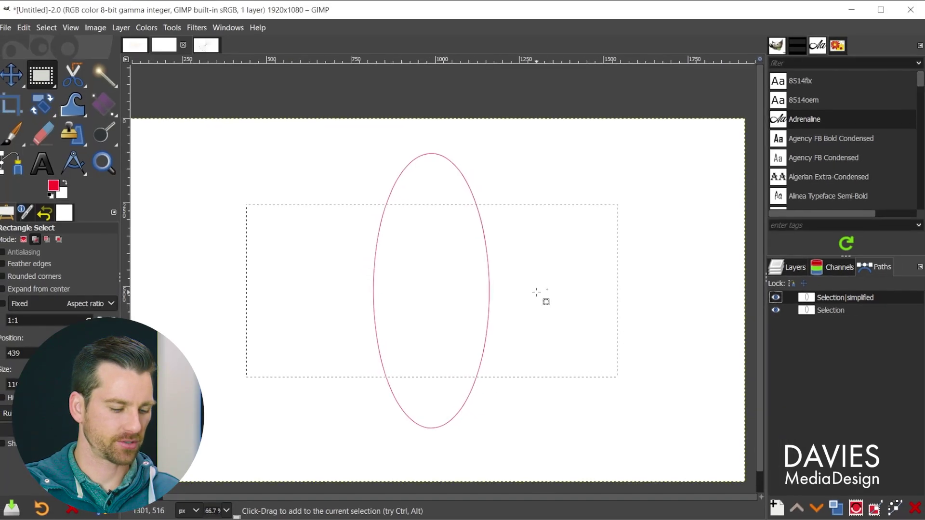
Remove the rectangle selection and display the ellipse path's anchors with the Paths tool
{"action": "key", "text": "ctrl+shift+a"}
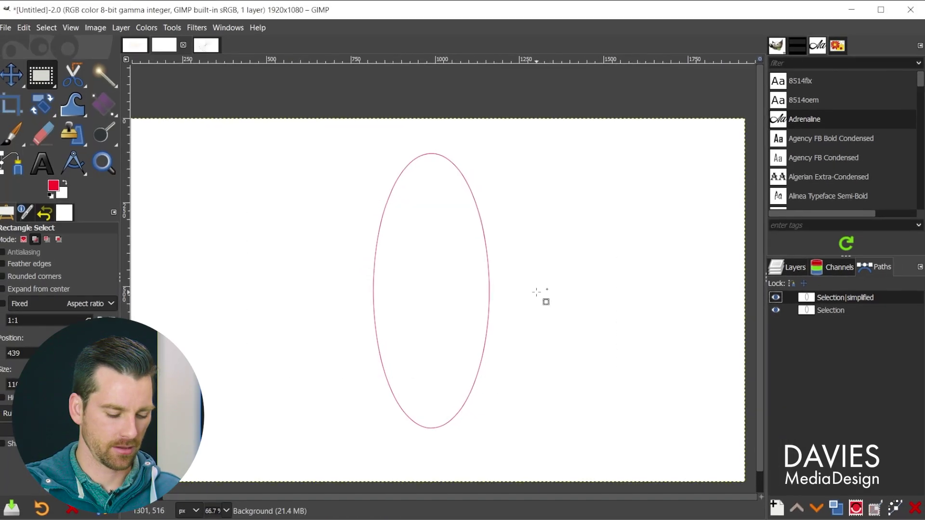
{"action": "key", "text": "b"}
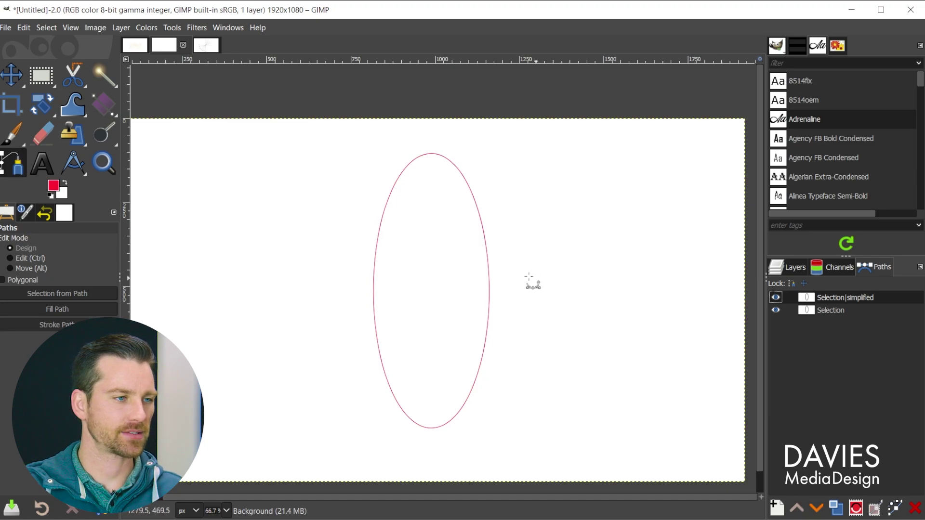
{"action": "left_click", "coordinate": [485, 255]}
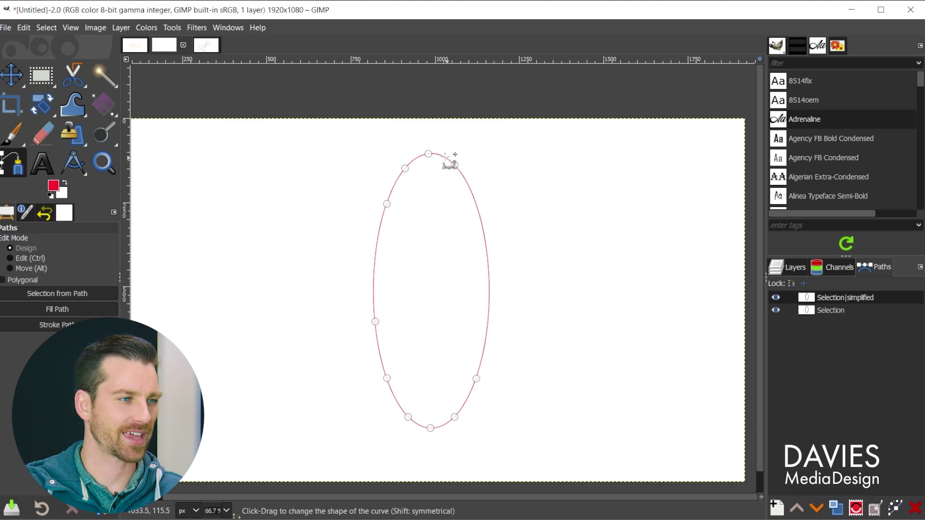
Alternate the Selection and Selection|simplified paths to compare dense versus sparse anchors
{"action": "left_click", "coordinate": [815, 311]}
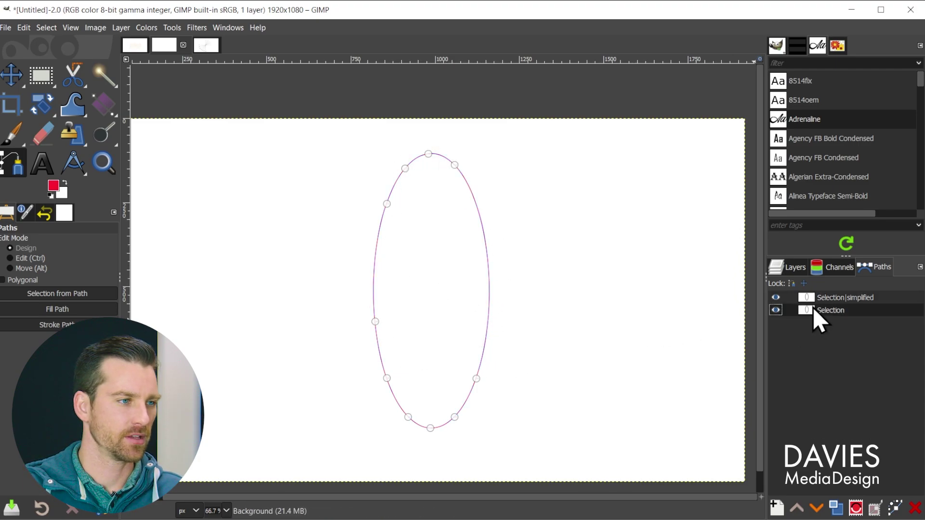
{"action": "left_click", "coordinate": [812, 299]}
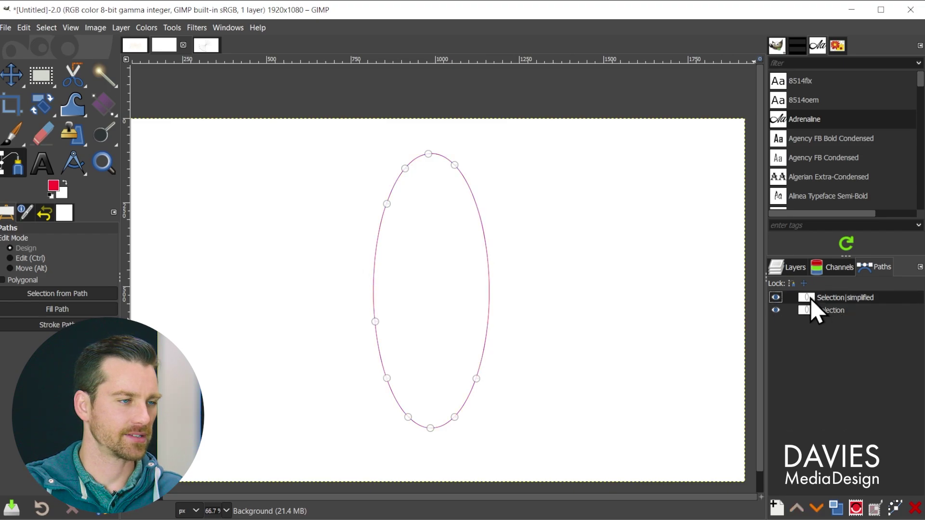
{"action": "left_click", "coordinate": [811, 311]}
{"action": "left_click", "coordinate": [811, 299]}
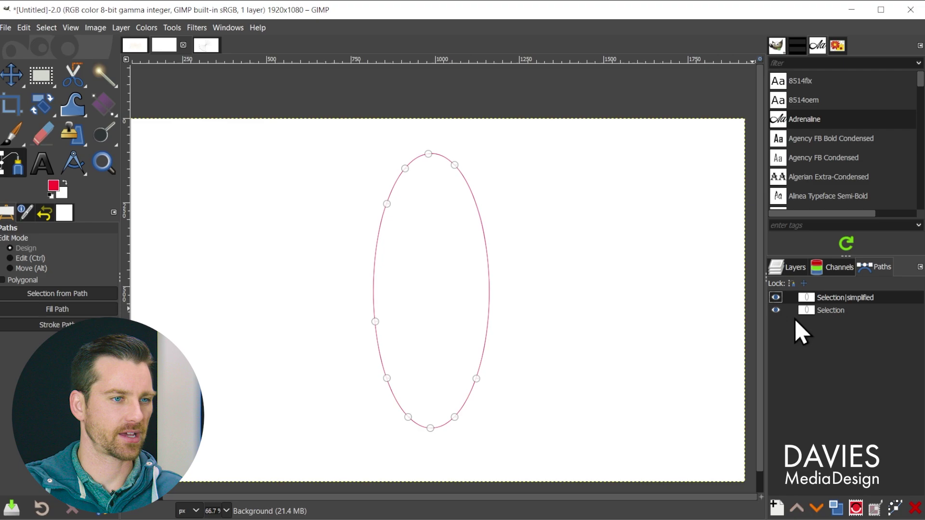
{"action": "left_click", "coordinate": [807, 312]}
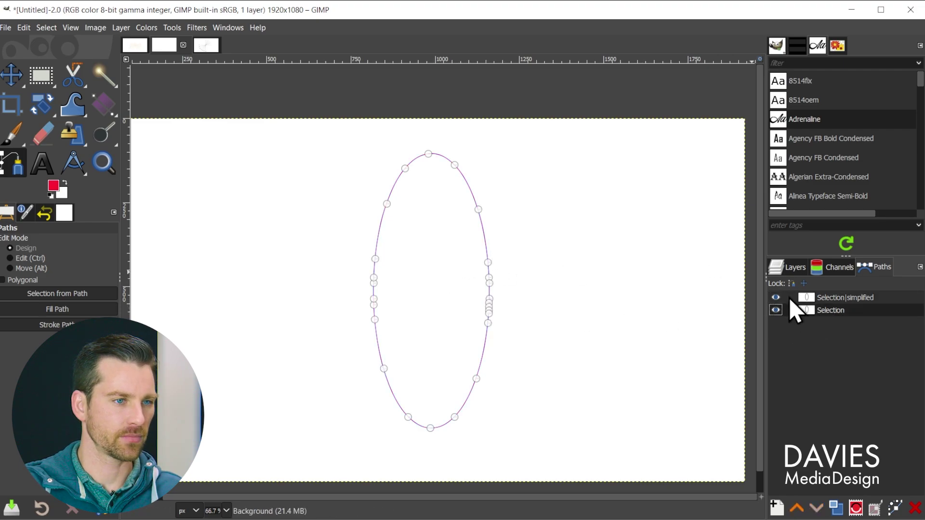
{"action": "left_click", "coordinate": [808, 297]}
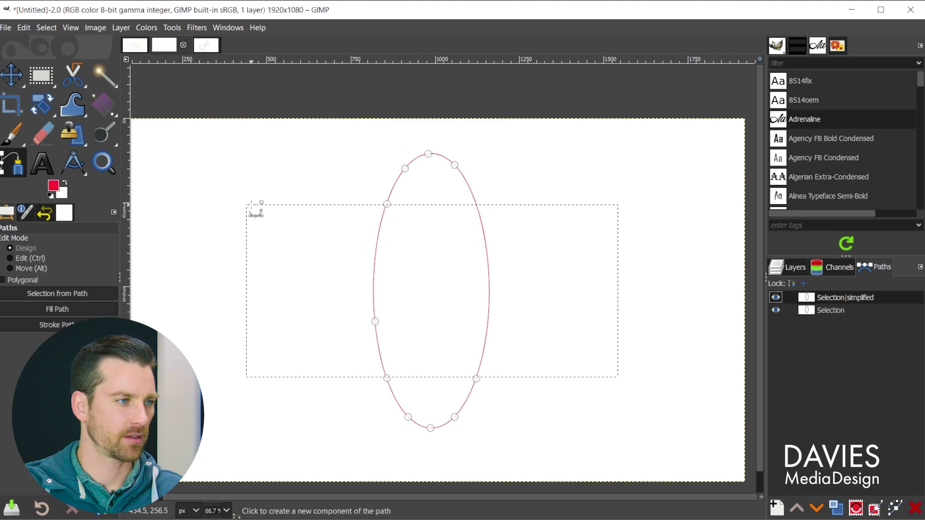
{"action": "left_click", "coordinate": [807, 312]}
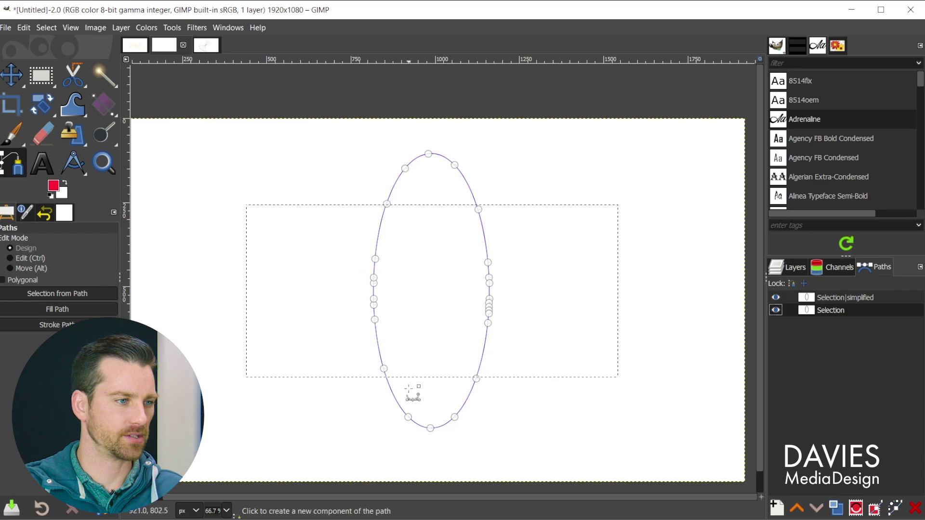
{"action": "left_click", "coordinate": [838, 297]}
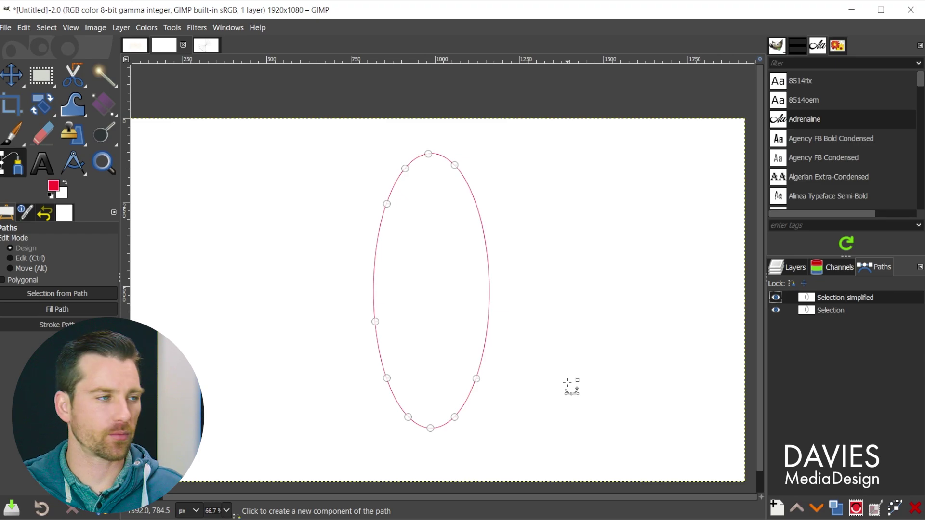
Switch to the Untitled-3 angle-lines image and toggle the Unnamed #1 path's visibility off and on
{"action": "left_click", "coordinate": [208, 45]}
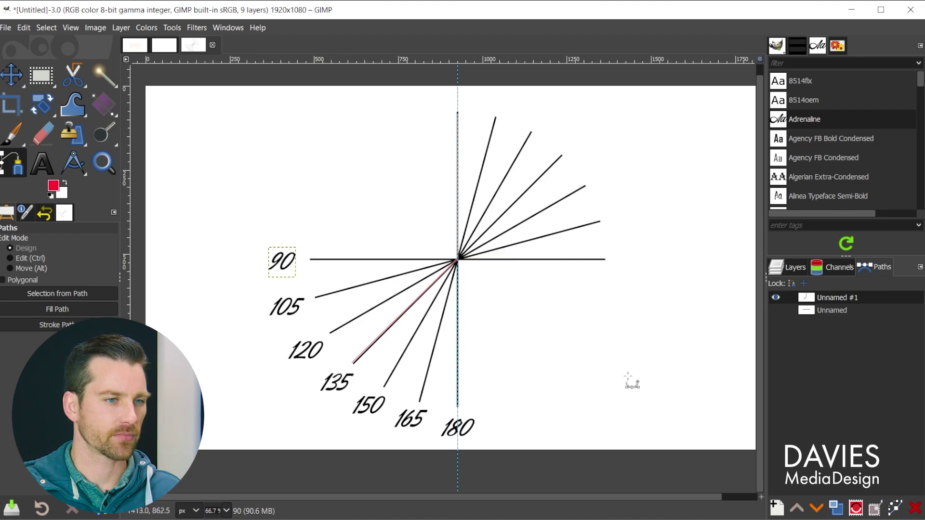
{"action": "left_click", "coordinate": [776, 298]}
{"action": "left_click", "coordinate": [776, 297]}
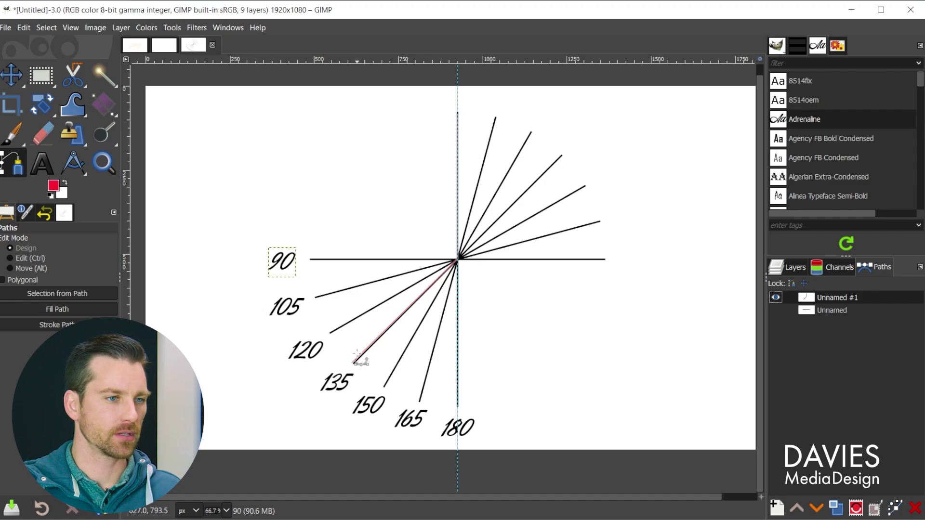
Simplify Unnamed #1 with 500 deviation, 120° corner threshold, ignoring any selection
{"action": "right_click", "coordinate": [805, 296]}
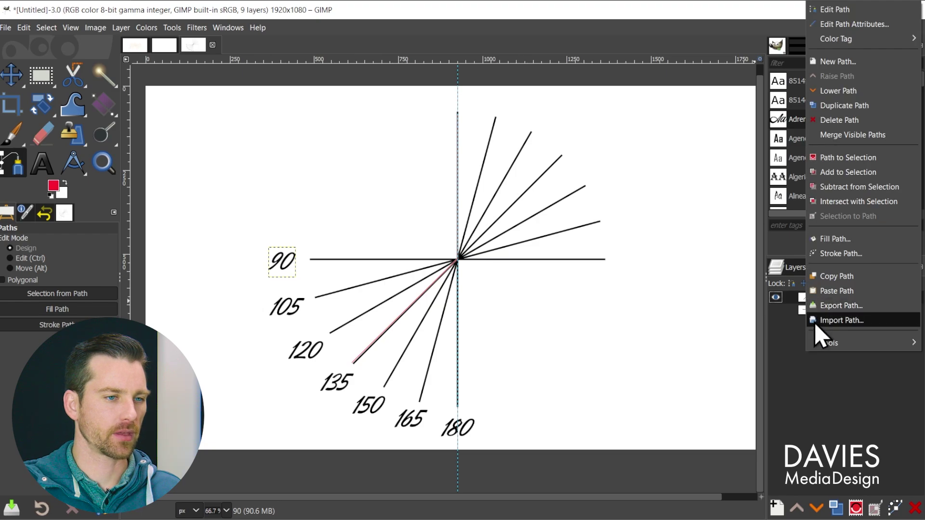
{"action": "mouse_move", "coordinate": [825, 342]}
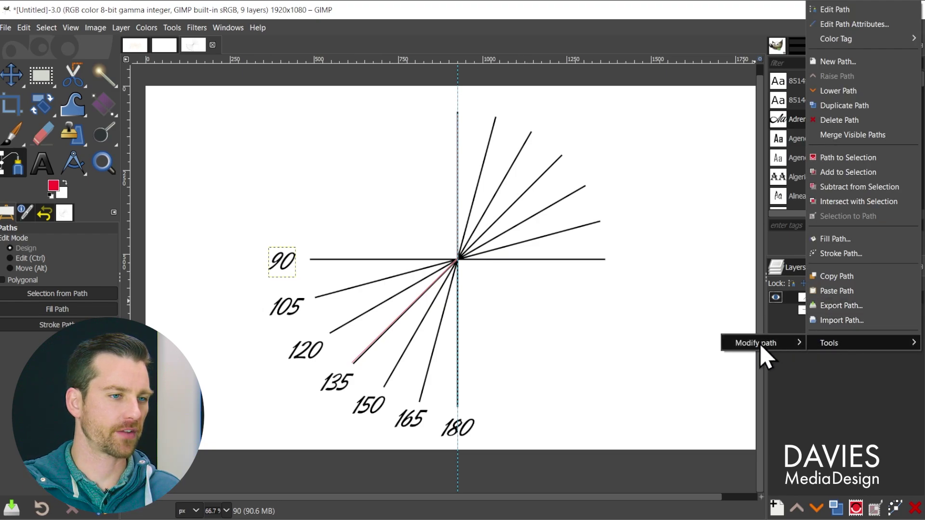
{"action": "mouse_move", "coordinate": [759, 343]}
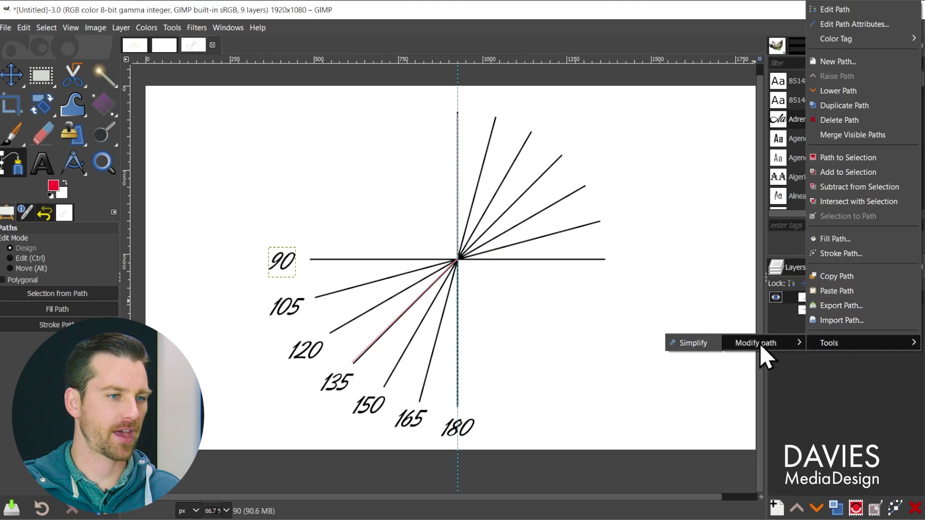
{"action": "left_click", "coordinate": [688, 343]}
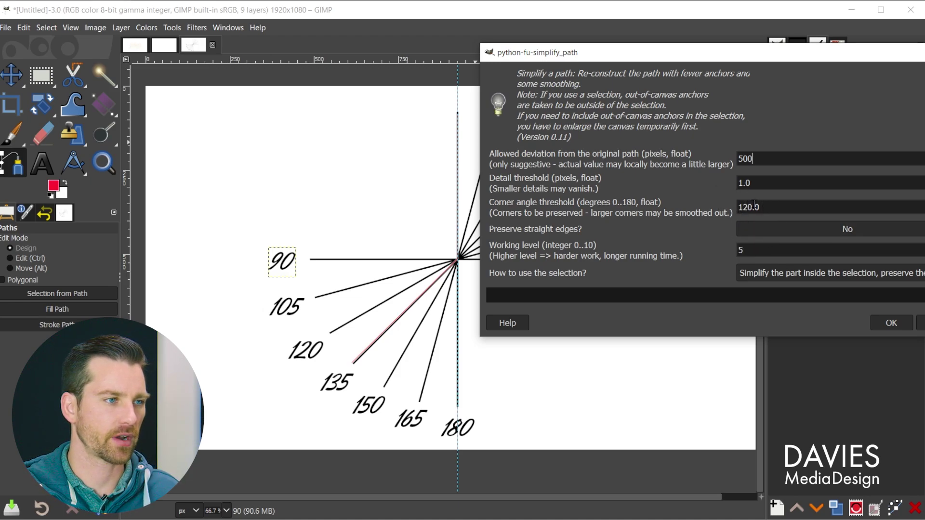
{"action": "left_click", "coordinate": [792, 275]}
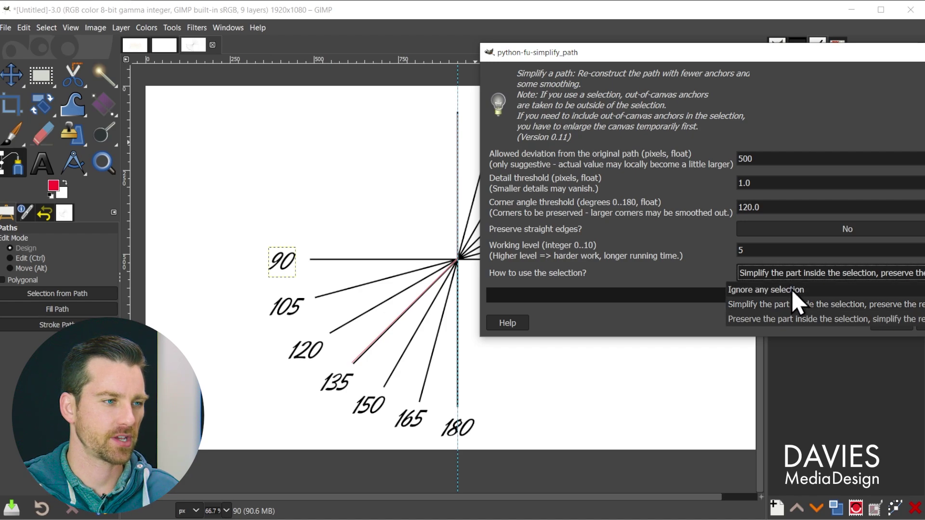
{"action": "left_click", "coordinate": [791, 290]}
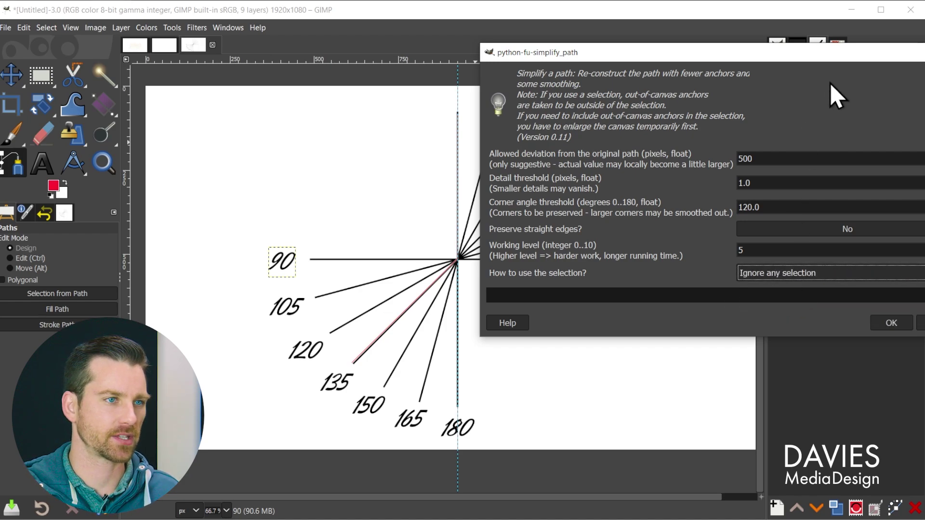
{"action": "left_click_drag", "start_coordinate": [829, 53], "coordinate": [714, 45]}
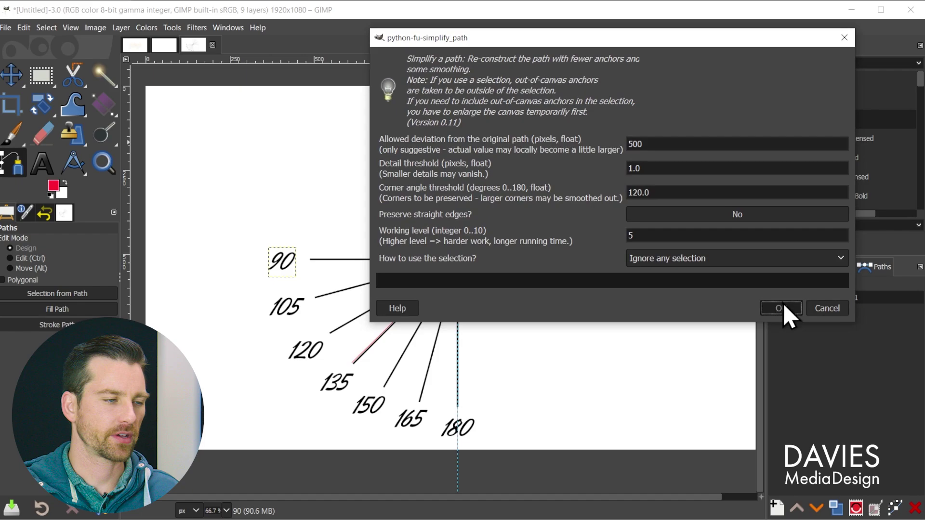
{"action": "left_click", "coordinate": [787, 314]}
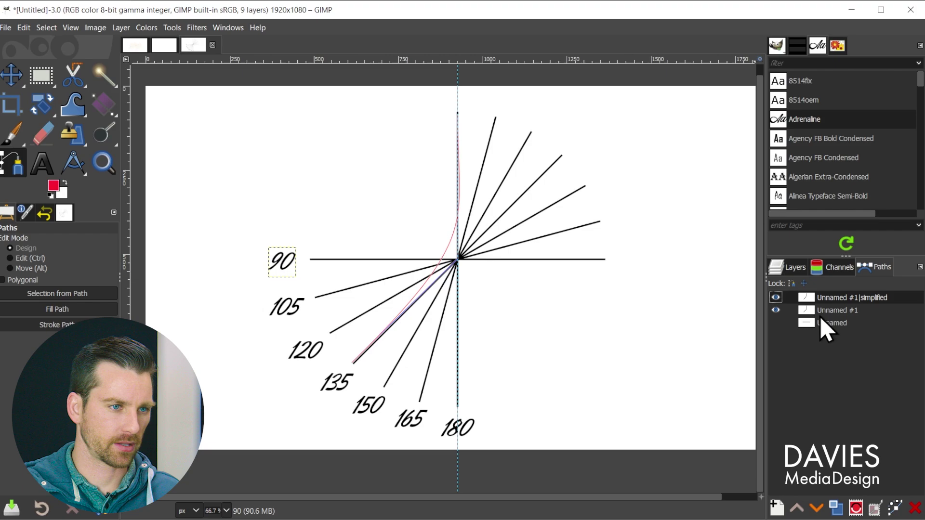
Make the original Unnamed #1 path the active path
{"action": "left_click", "coordinate": [807, 313]}
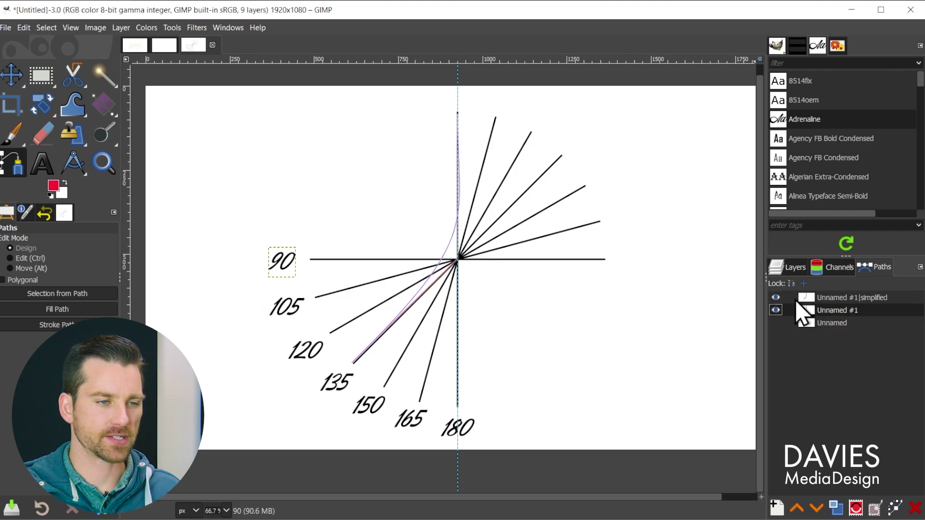
Open Simplify for Unnamed #1 again, setting corner angle threshold 90 and working level 10
{"action": "right_click", "coordinate": [808, 314]}
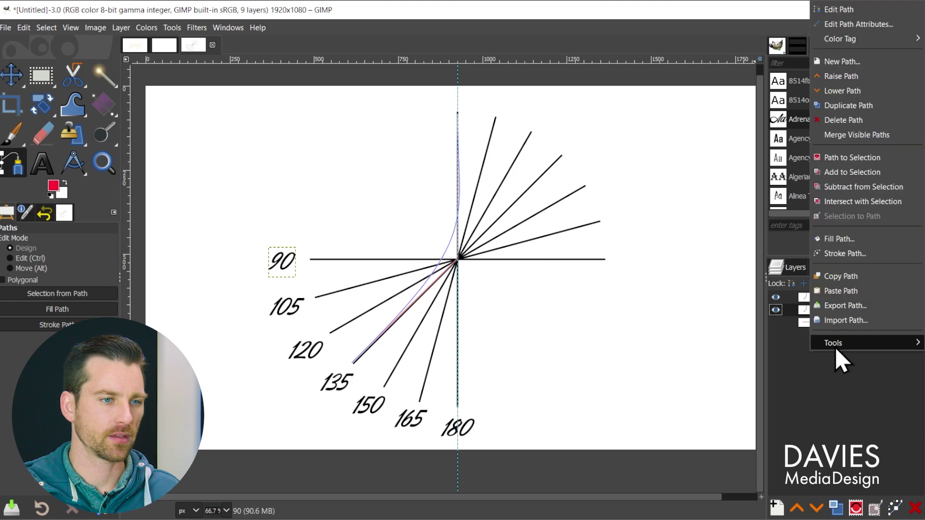
{"action": "mouse_move", "coordinate": [841, 359]}
{"action": "mouse_move", "coordinate": [742, 345]}
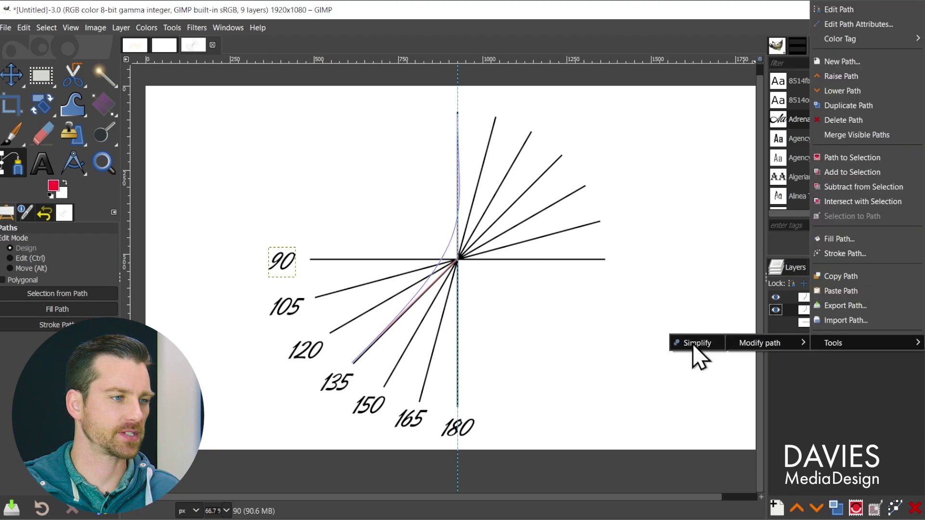
{"action": "left_click", "coordinate": [697, 343]}
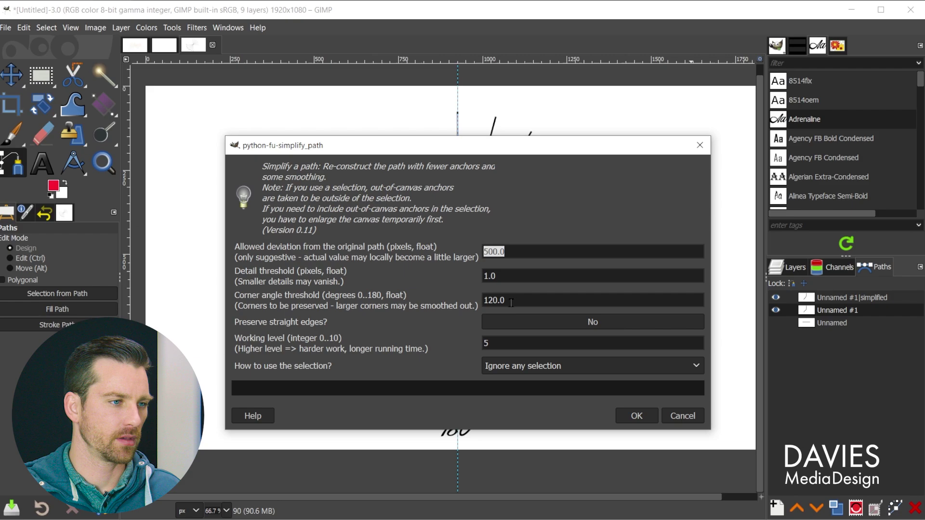
{"action": "left_click", "coordinate": [511, 302]}
{"action": "type", "text": "90"}
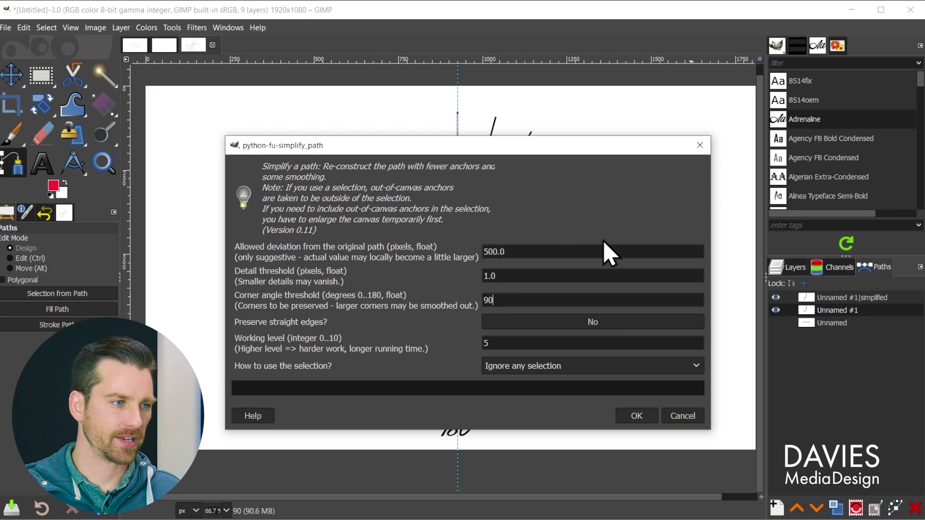
{"action": "double_click", "coordinate": [497, 342]}
{"action": "type", "text": "10"}
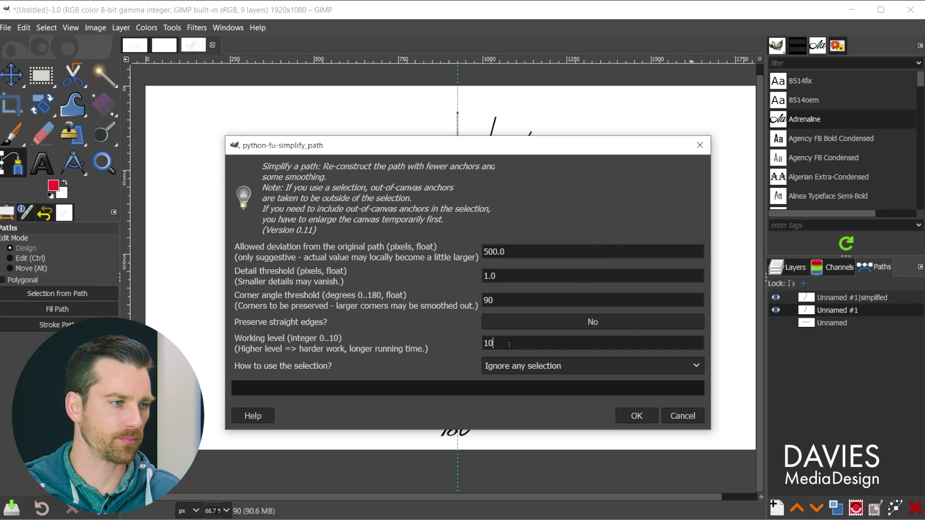
{"action": "mouse_move", "coordinate": [481, 152]}
{"action": "left_mouse_down"}
{"action": "mouse_move", "coordinate": [599, 136]}
{"action": "mouse_move", "coordinate": [732, 62]}
{"action": "mouse_move", "coordinate": [662, 75]}
{"action": "left_mouse_up"}
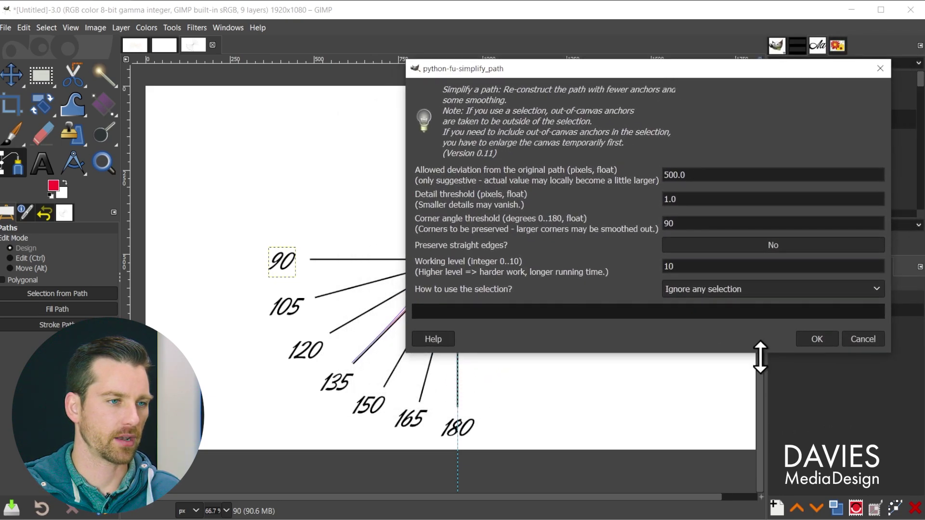
{"action": "left_click", "coordinate": [815, 340]}
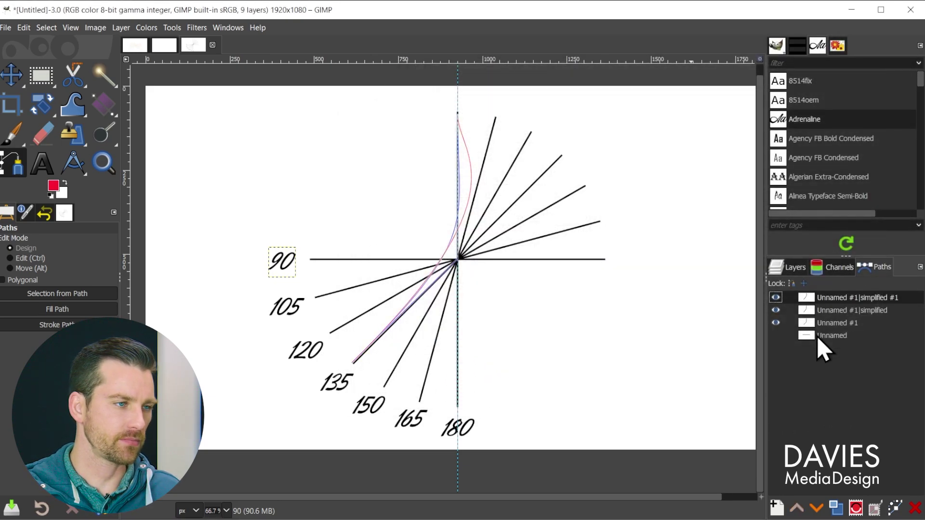